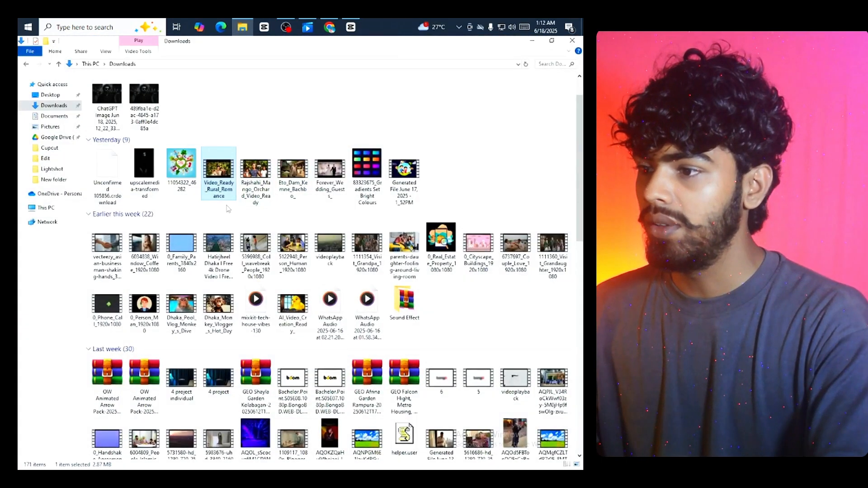
Step: Import the rural romance, Rajshahi mango orchard, Eto_Dam_Kemne_Bachbo and Forever_Wedding_Guests videos from Downloads into the CapCut project's media
left_click(226, 213)
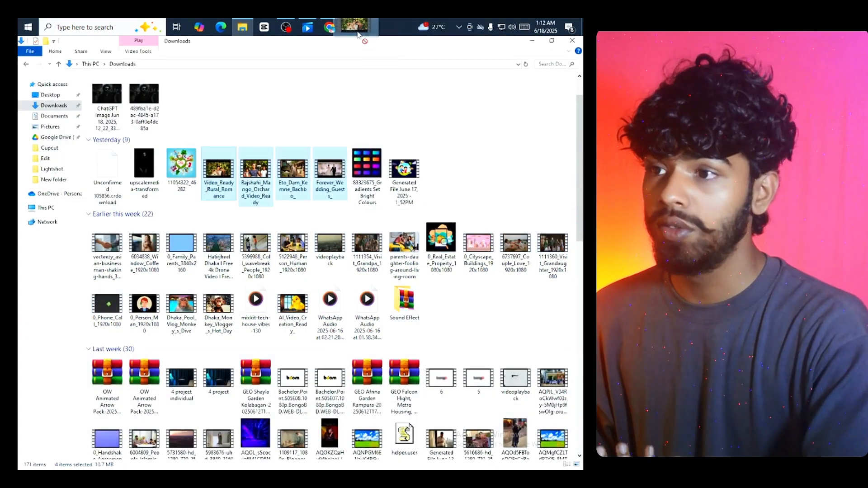
left_click(351, 26)
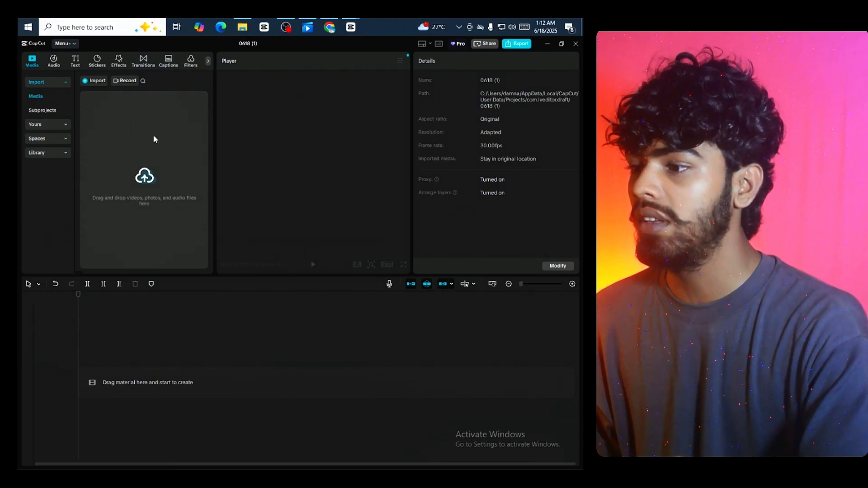
key("ctrl+v")
left_click(148, 221)
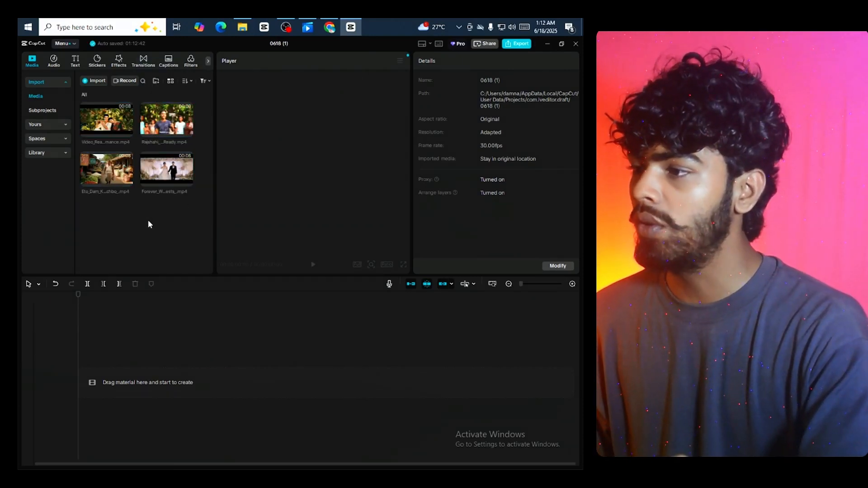
Step: Place the Eto_Dam_Kemne_Bachbo video at the start of the timeline and play it through in full screen
left_click_drag(111, 178, 132, 370)
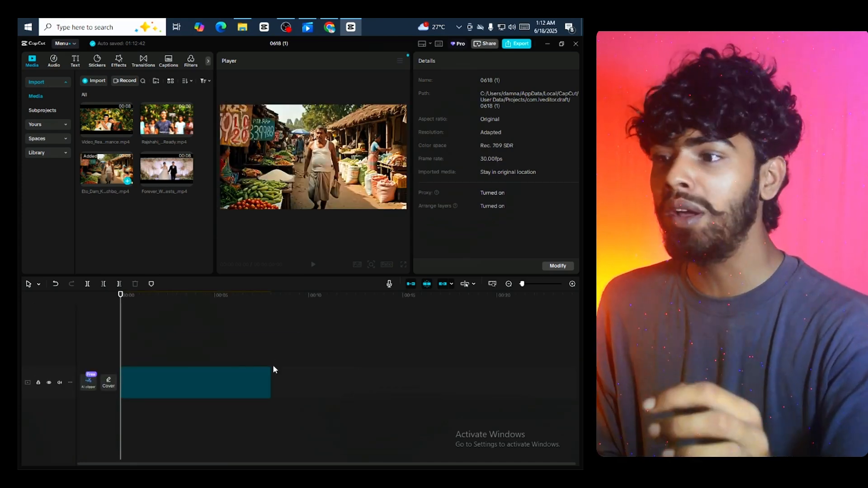
left_click(313, 264)
left_click(402, 265)
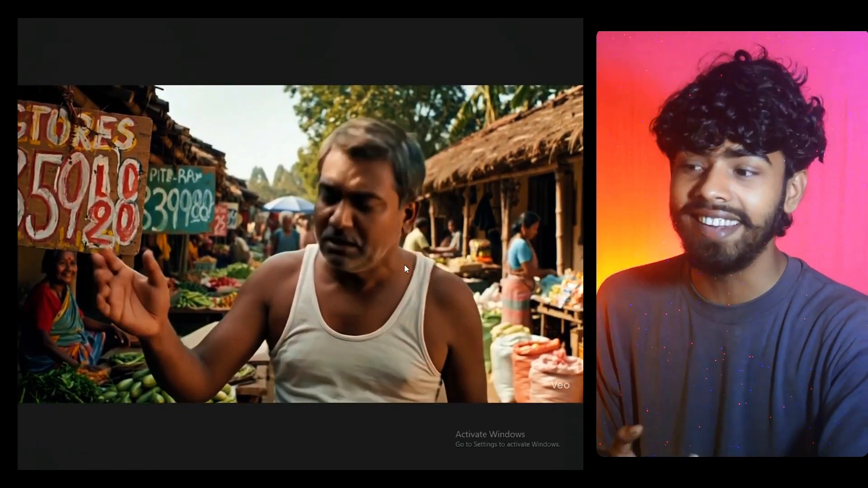
key("Escape")
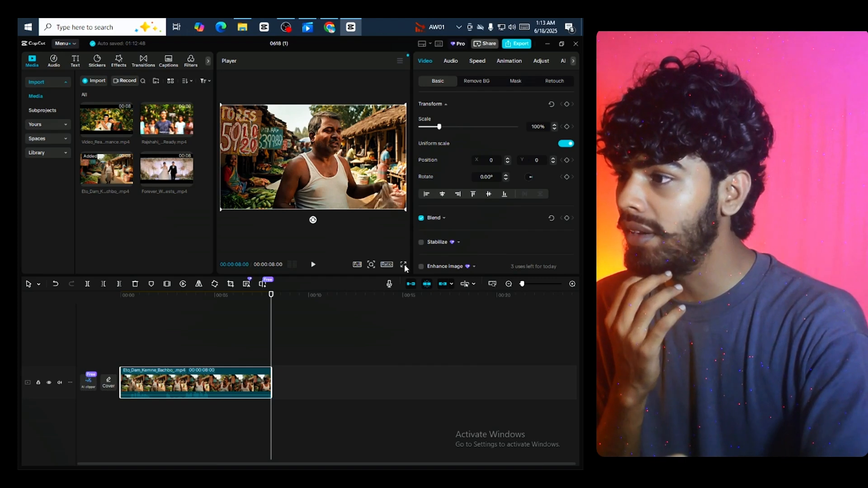
Step: Append the Video_Ready_Rural_Romance and Forever_Wedding_Guests clips after the first clip on the main track
left_click_drag(107, 120, 278, 368)
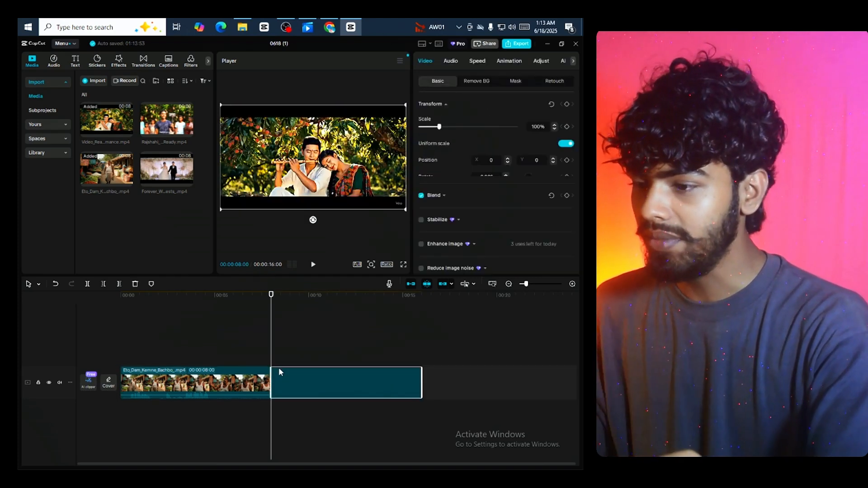
left_click_drag(157, 171, 443, 392)
left_click_drag(149, 297, 129, 296)
scroll(349, 421, "down", 2)
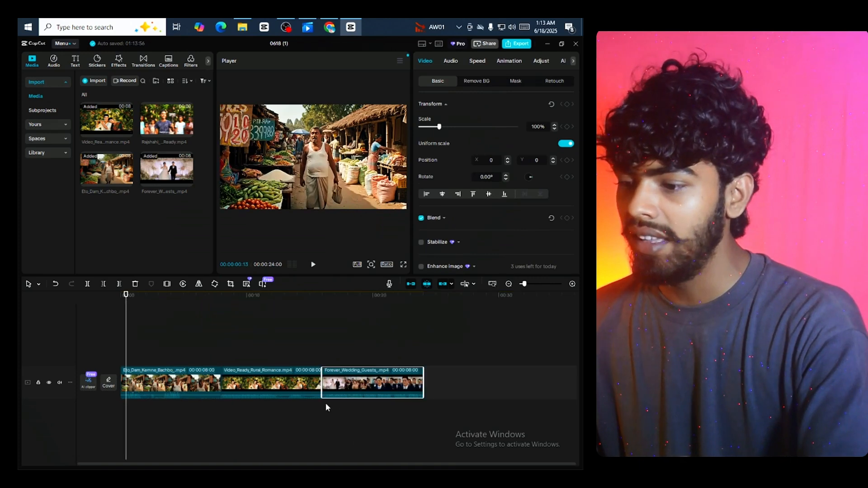
Step: Try the trending Pixel Decay video effect over the end of the first clip, then remove it
left_click(121, 60)
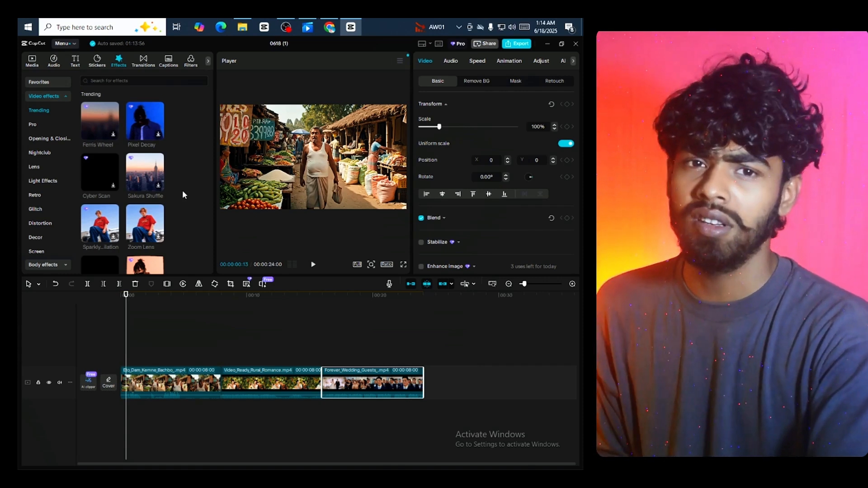
left_click(151, 121)
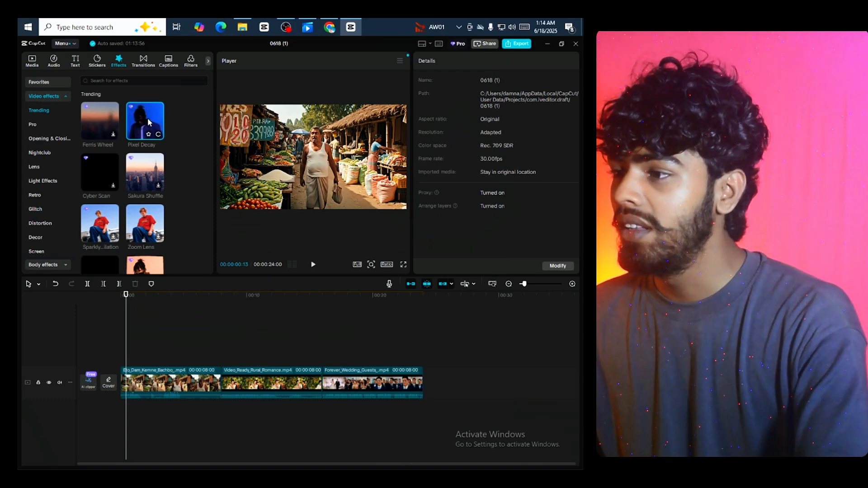
left_click_drag(149, 122, 179, 357)
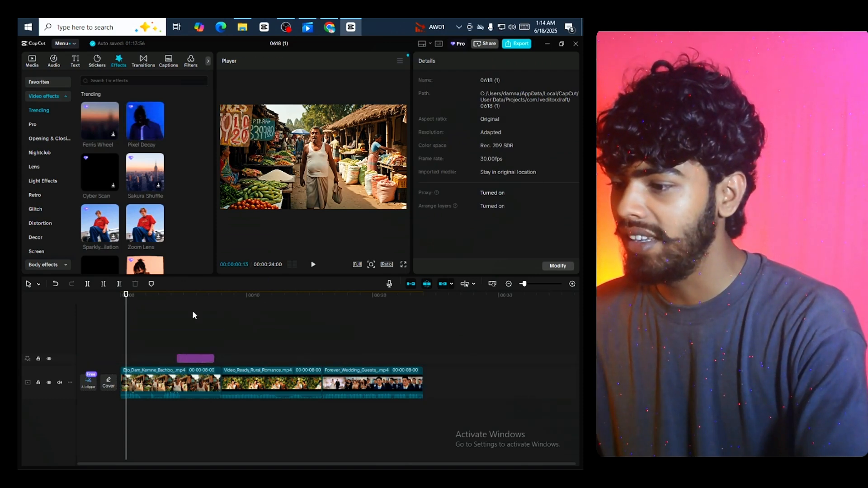
key("space")
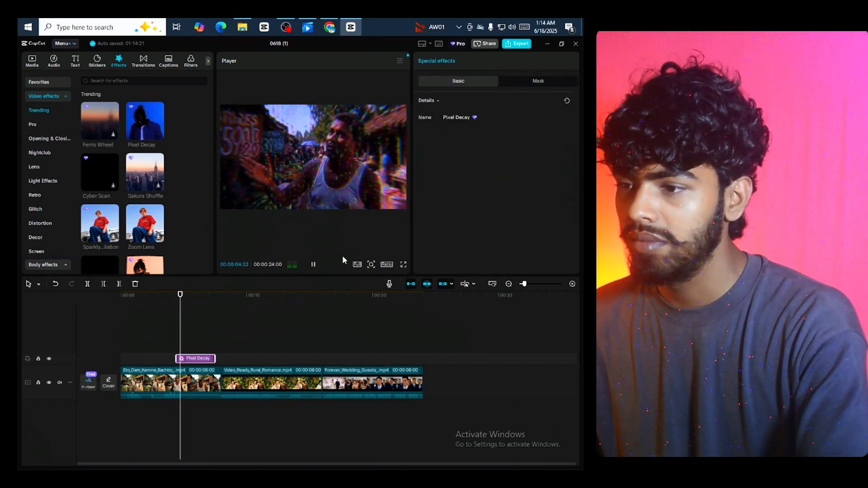
key("space")
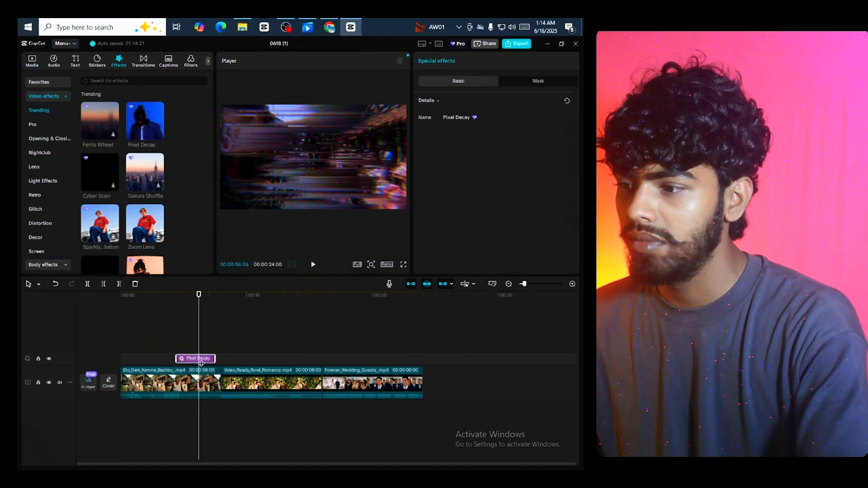
key("Delete")
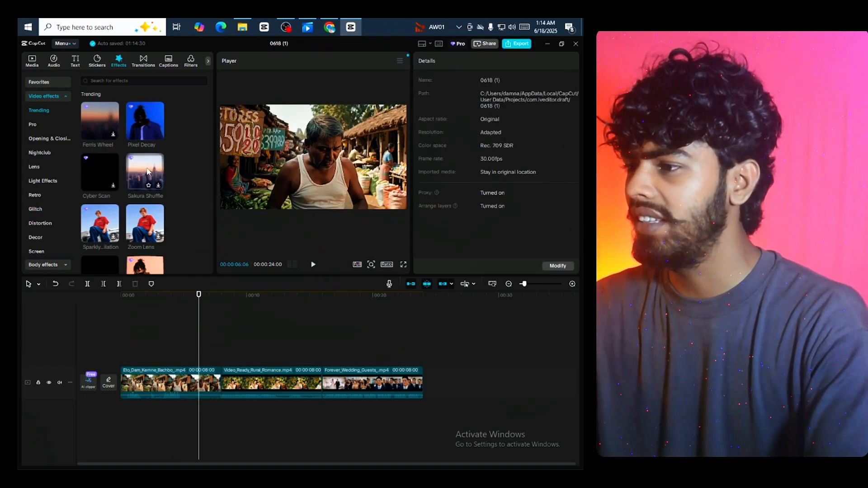
Step: Add the Ferris Wheel video effect across the cut between the first and second clips and play that section
left_click_drag(100, 121, 221, 319)
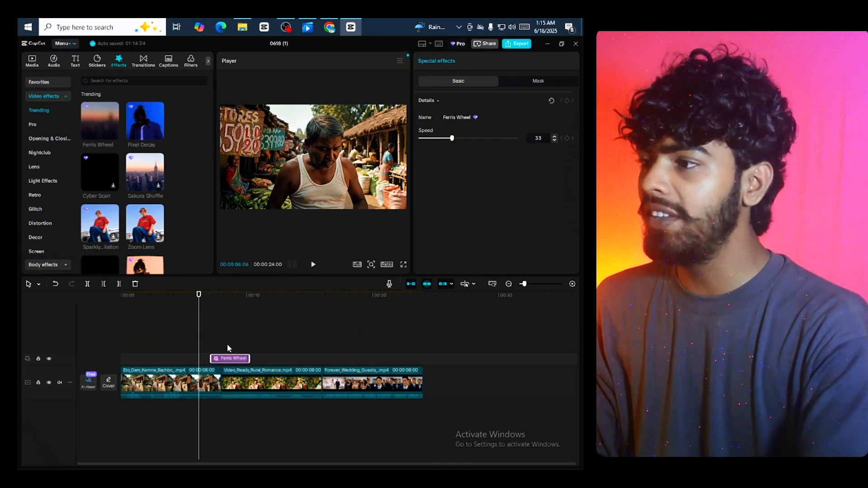
key("space")
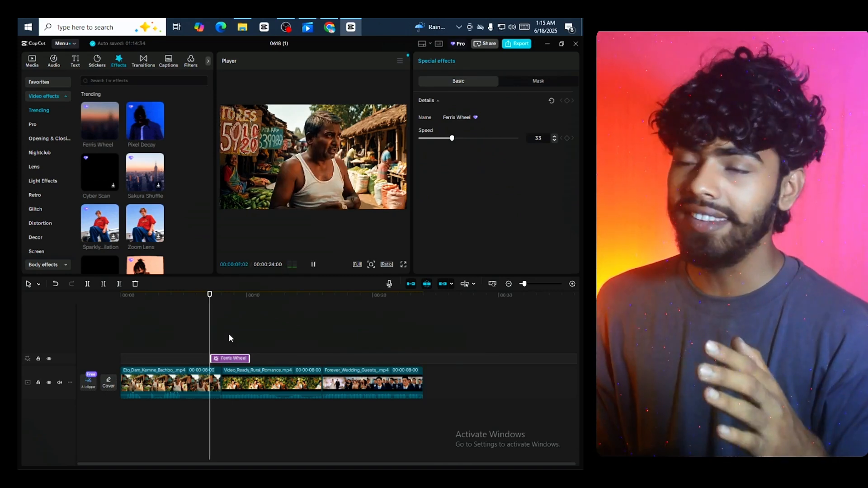
key("space")
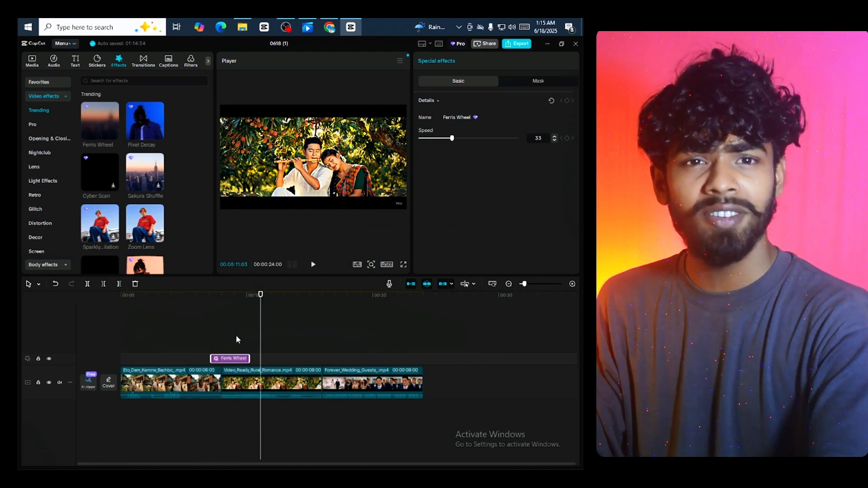
Step: Add a default text clip with its content cleared and move it to the beginning of the timeline
left_click(75, 60)
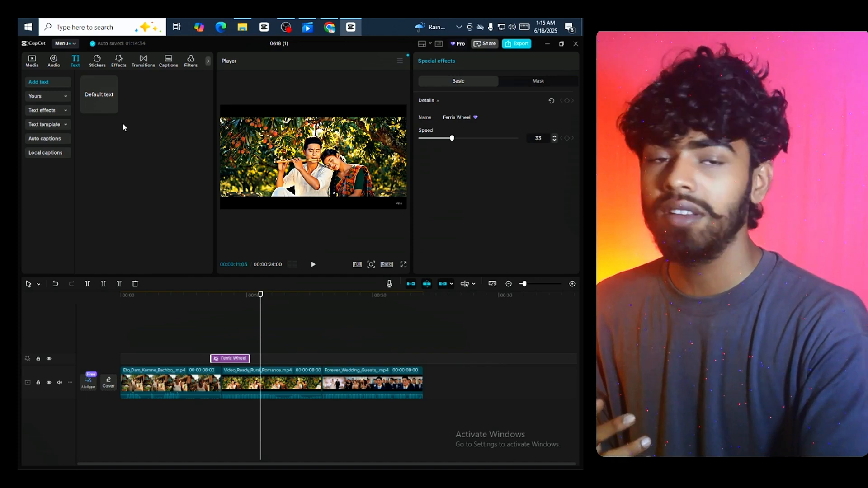
left_click(119, 60)
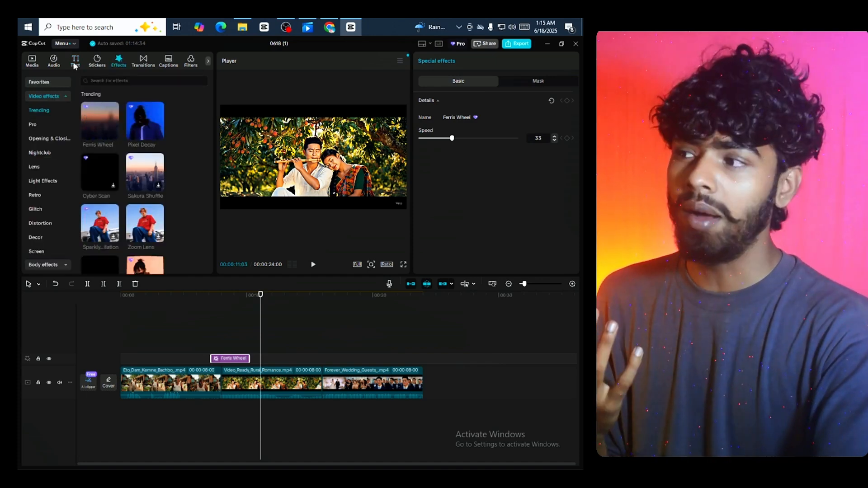
left_click(75, 65)
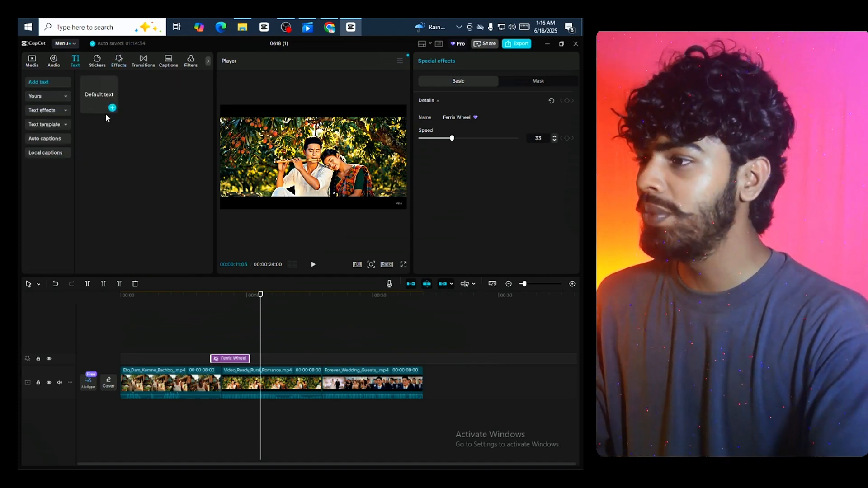
left_click(113, 108)
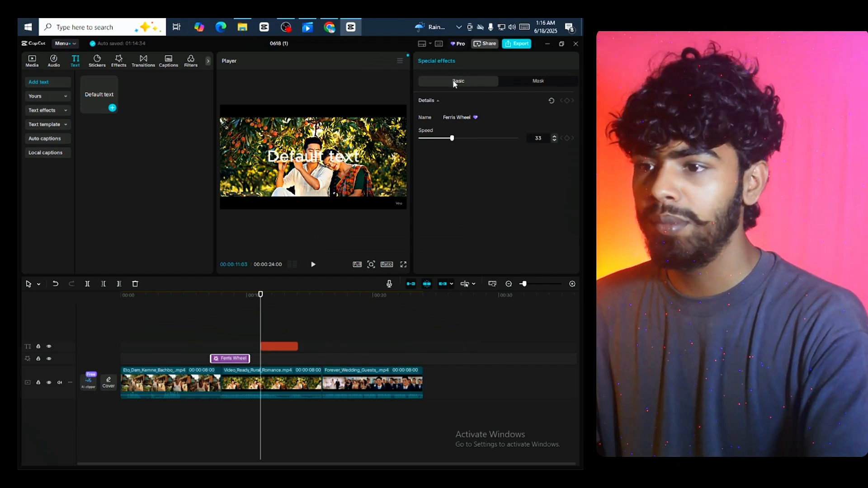
left_click(282, 348)
key("Up")
key("Up")
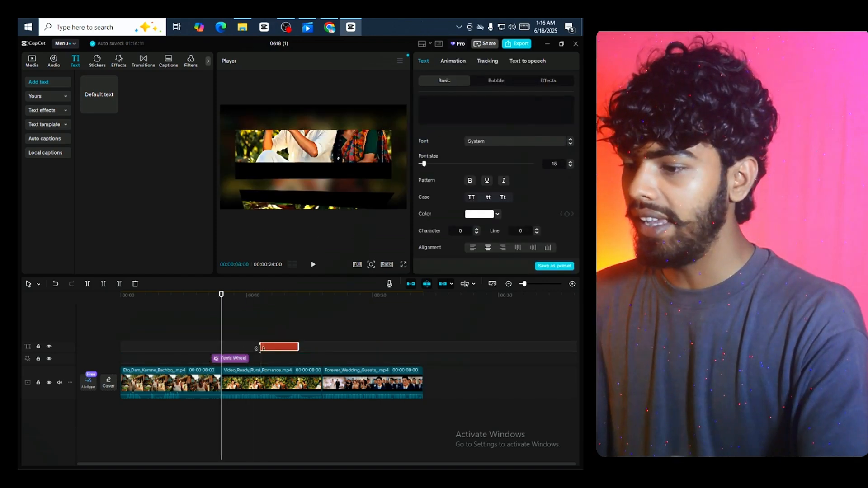
left_click_drag(272, 349, 132, 348)
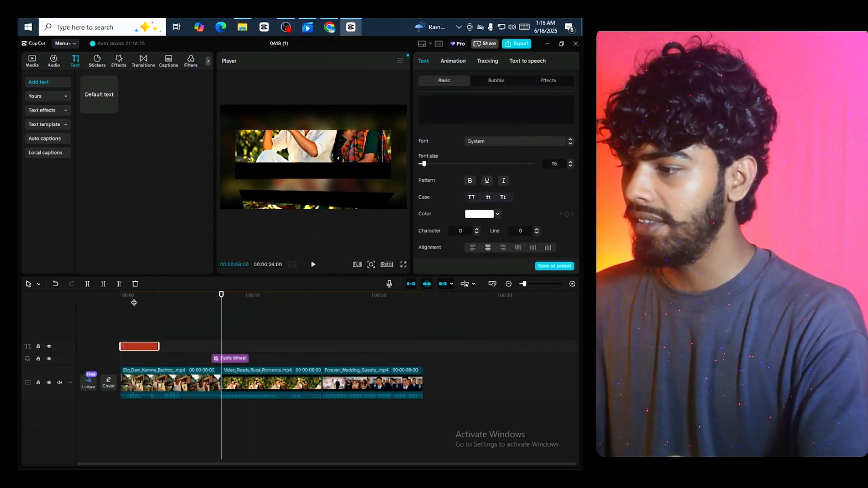
Step: Set the text clip to start at 00:00:00:16 and play the opening of the first clip
left_click_drag(134, 302, 103, 295)
key("space")
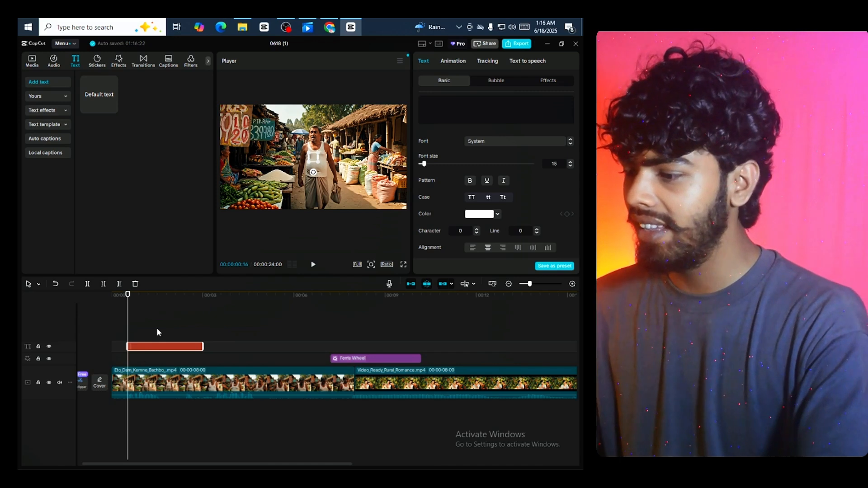
key("space")
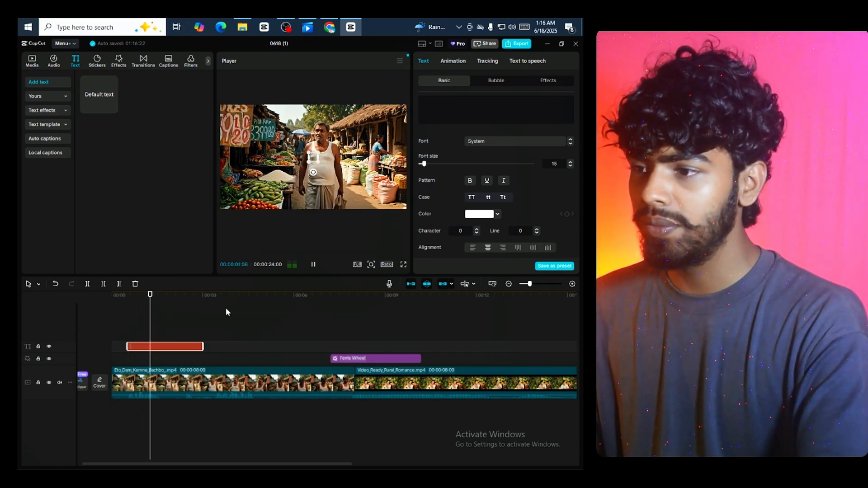
key("space")
Step: Enter the Bengali caption "এতো দাম জিনষের" in the text clip and select all of it
left_click(435, 122)
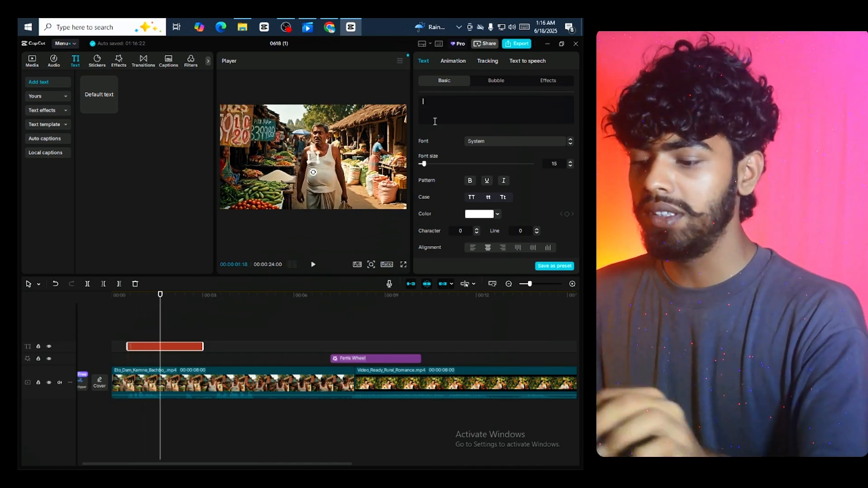
type("etO")
key("BackSpace")
key("BackSpace")
key("BackSpace")
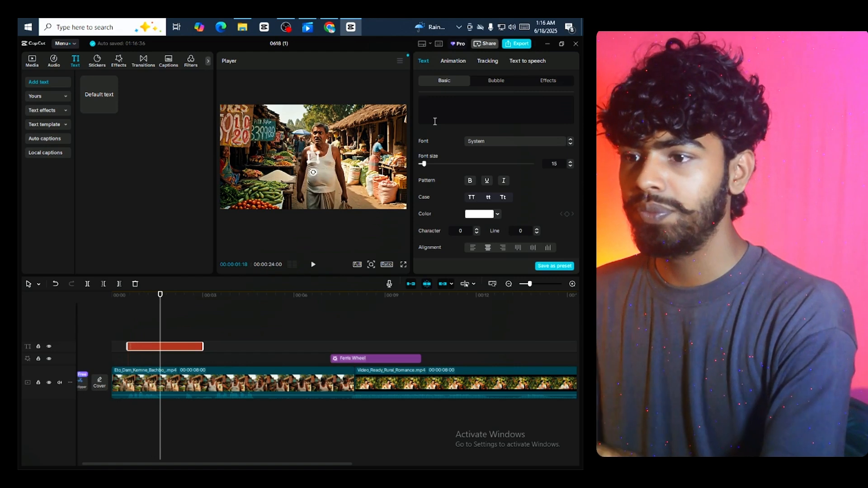
type("এতো ")
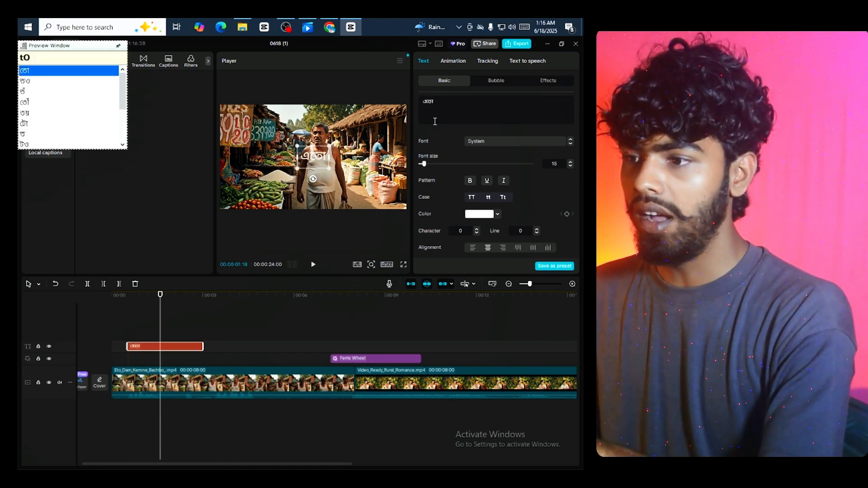
type("ban")
key("BackSpace")
key("BackSpace")
key("BackSpace")
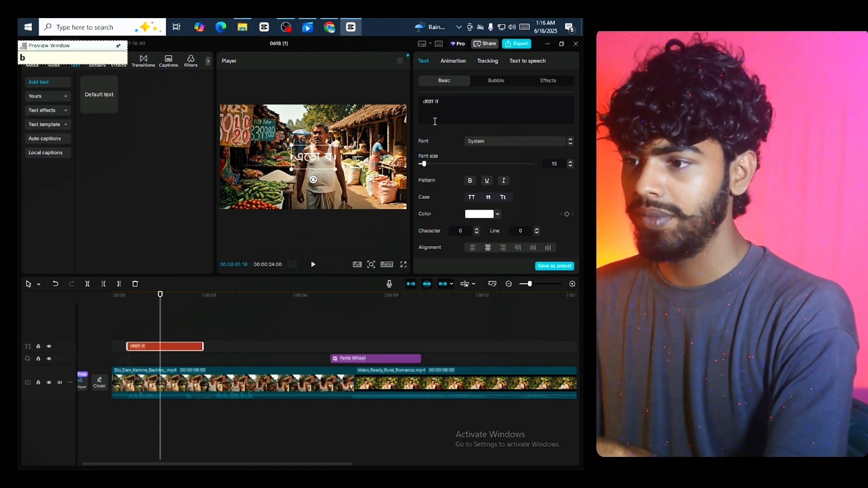
type("দাম ")
type("jin")
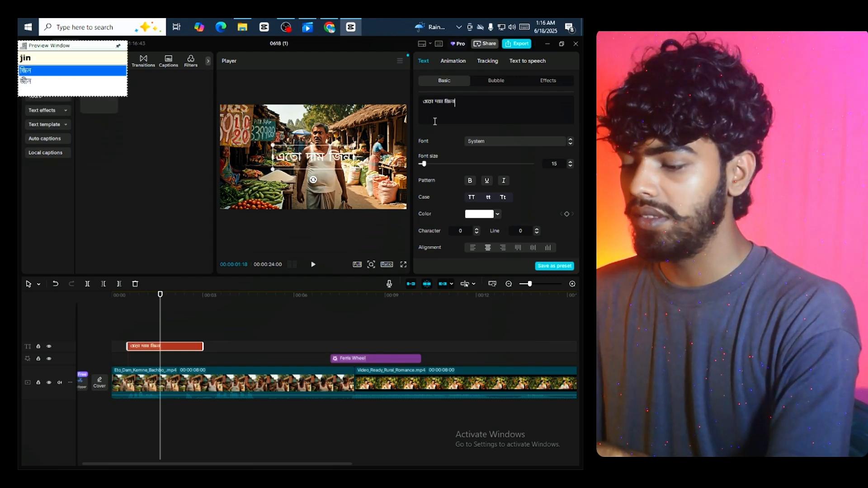
type("SH")
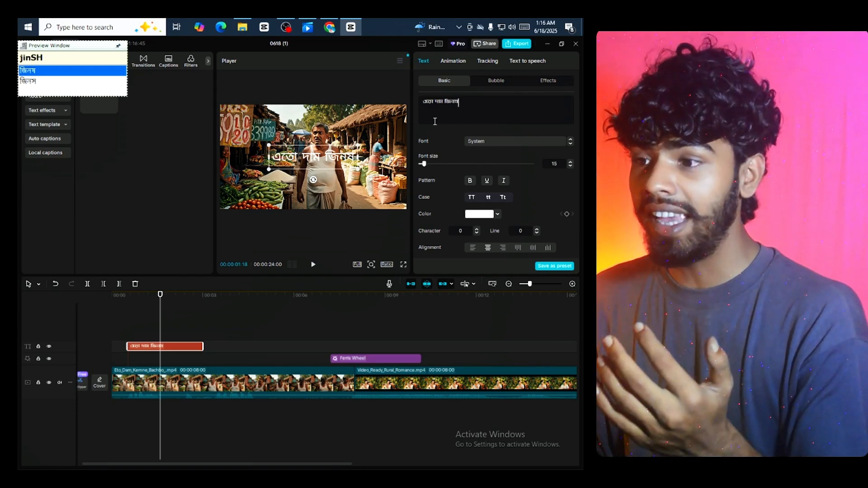
key("BackSpace")
key("BackSpace")
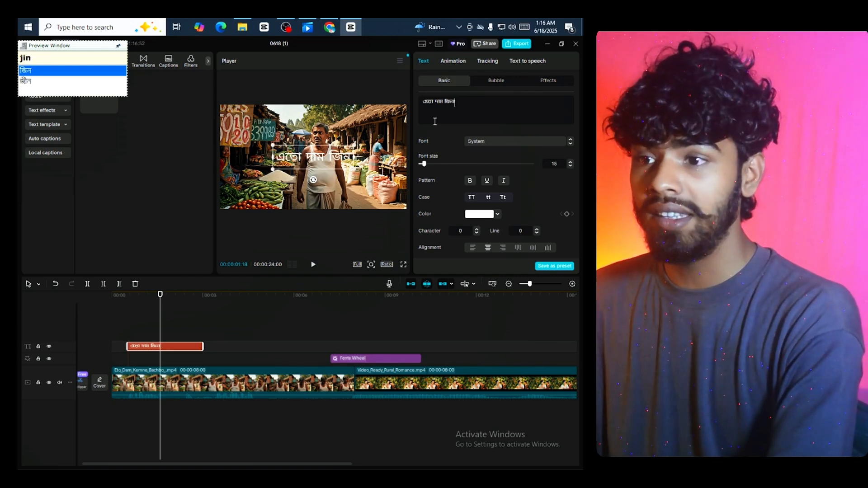
type("Sher")
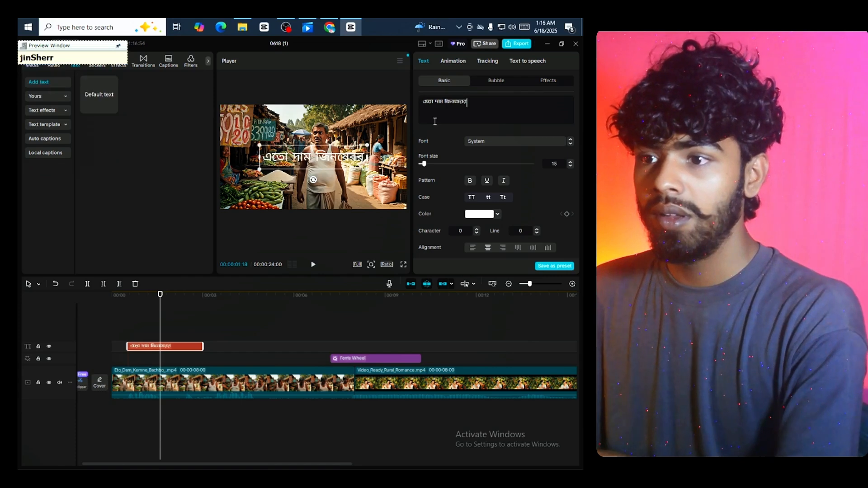
key("space")
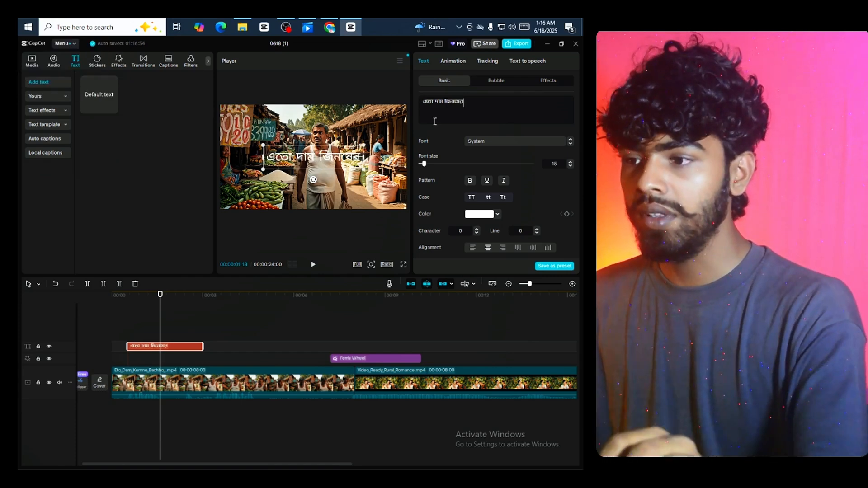
key("ctrl+a")
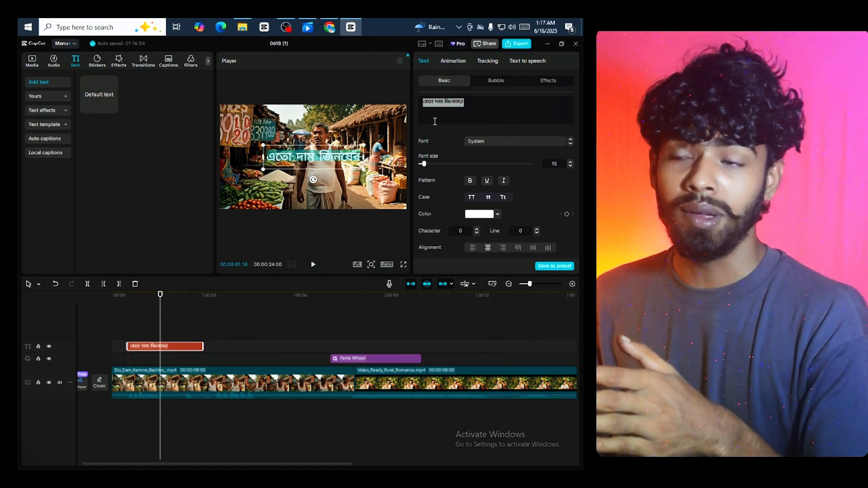
Step: Set the caption's font to Headline Bangla Unicode Regular and move the caption to the lower edge of the video frame
left_click(498, 142)
scroll(498, 166, "up", 1)
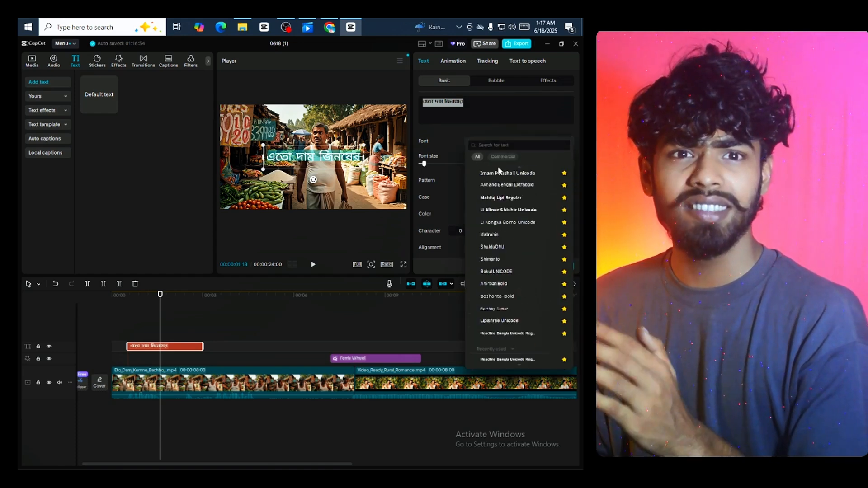
scroll(514, 276, "down", 2)
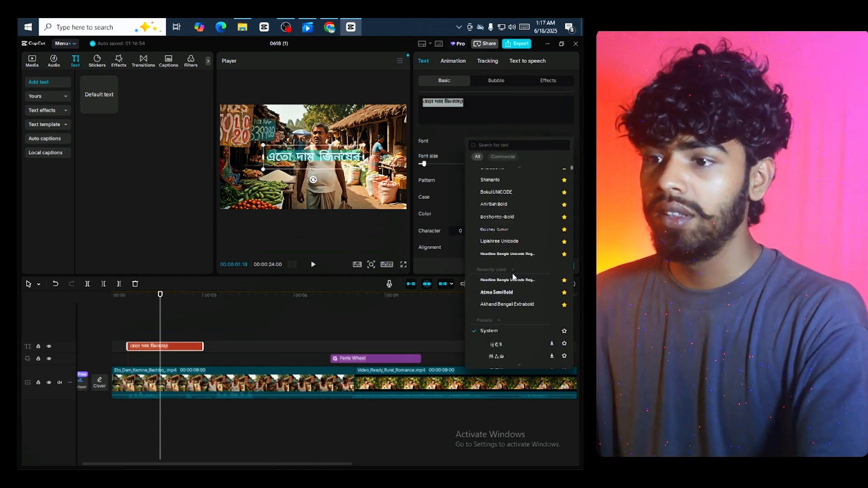
left_click(508, 256)
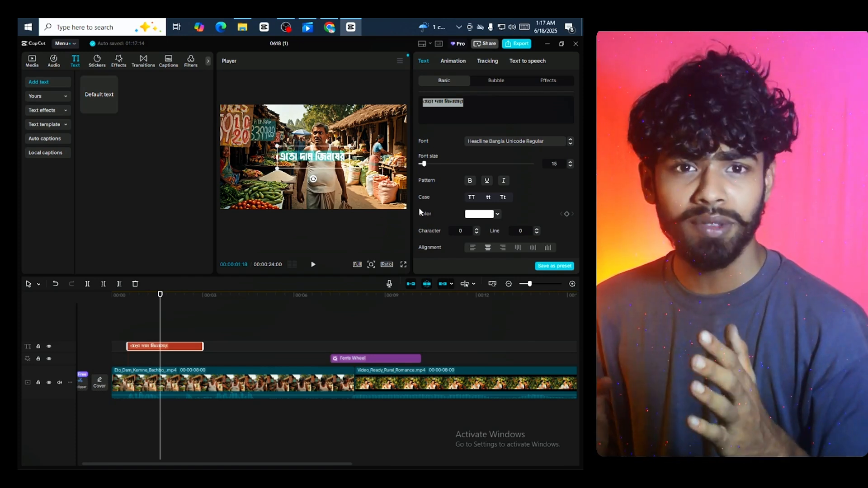
left_click(326, 150)
left_click_drag(325, 150, 324, 193)
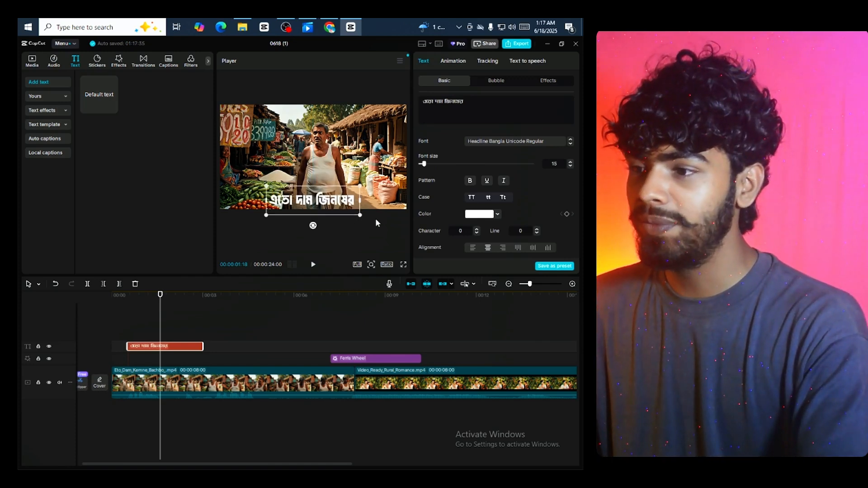
Step: Apply the white text effect with a thick black outline to the first caption and nudge it slightly upward in the frame
left_click(544, 84)
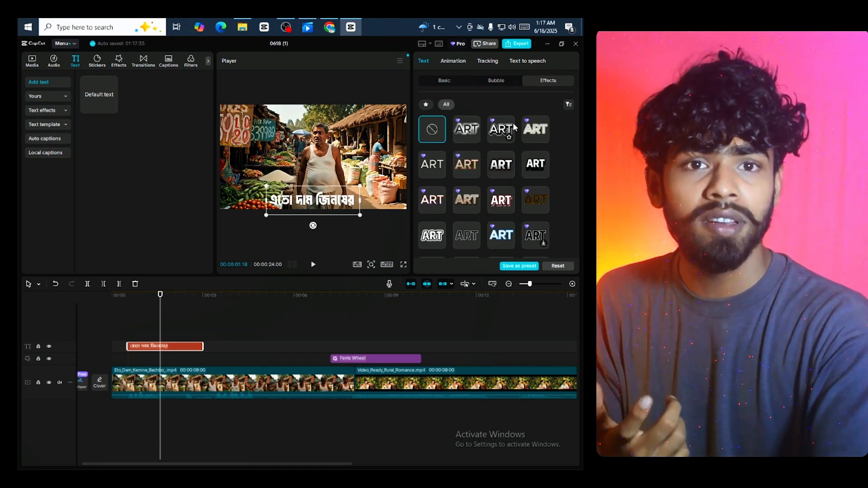
left_click(513, 126)
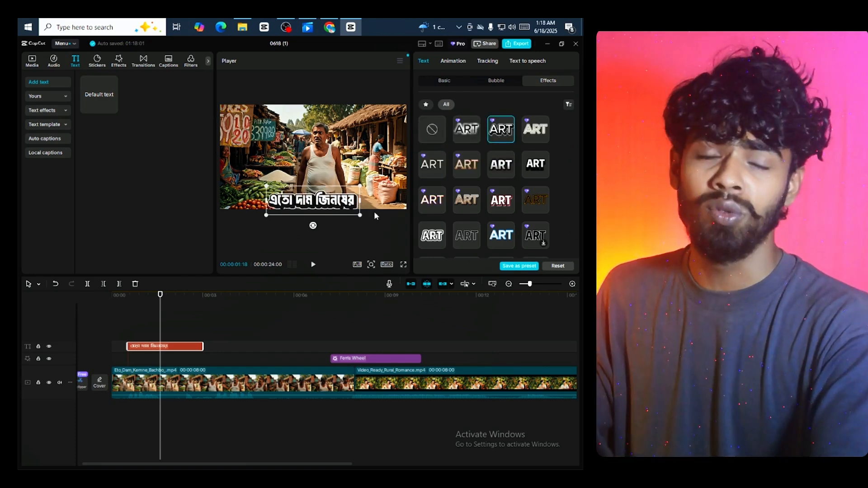
left_click_drag(344, 207, 344, 204)
Step: Add the Golden Dust entrance animation to the first caption and start playback from the caption
left_click(453, 60)
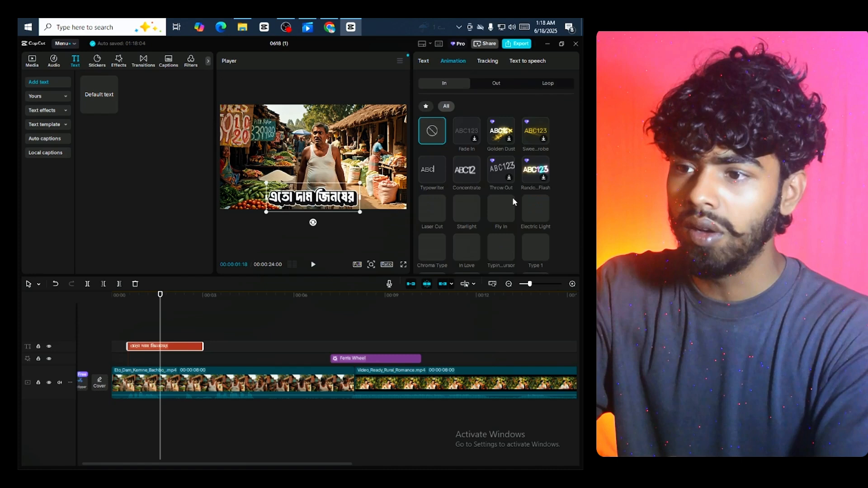
left_click(500, 135)
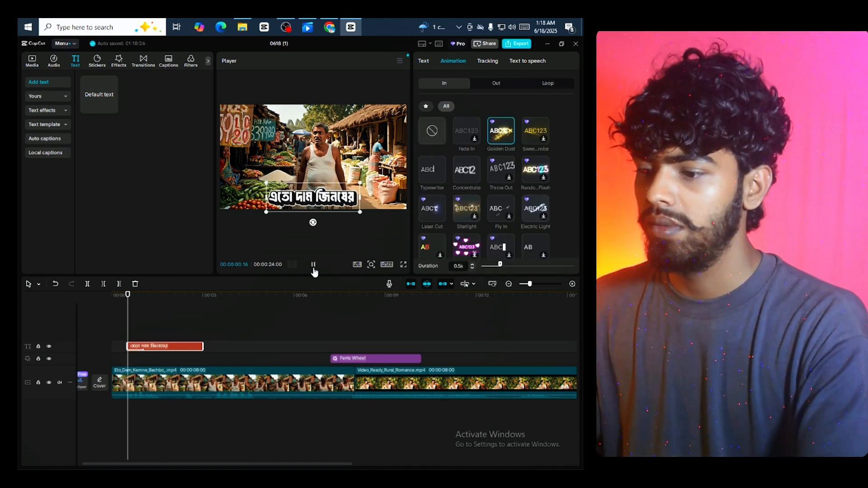
scroll(281, 309, "down", 2)
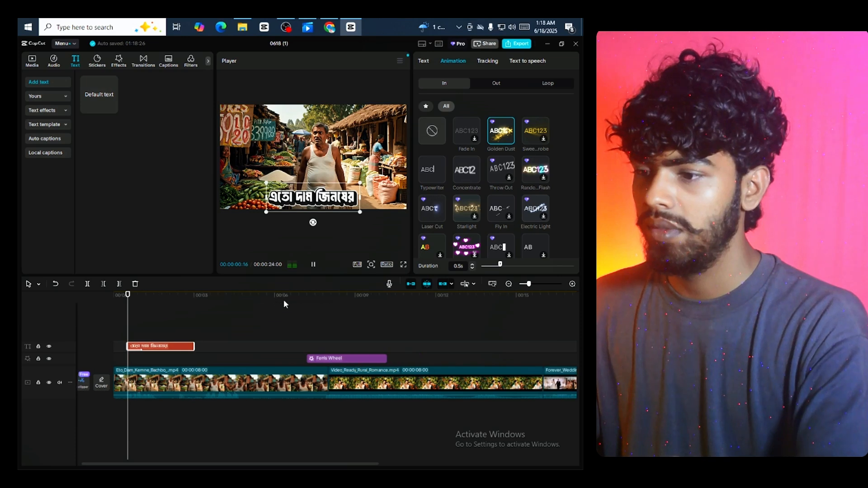
Step: Switch the preview playback quality to Low quality and play the captioned opening
left_click(358, 265)
left_click(390, 337)
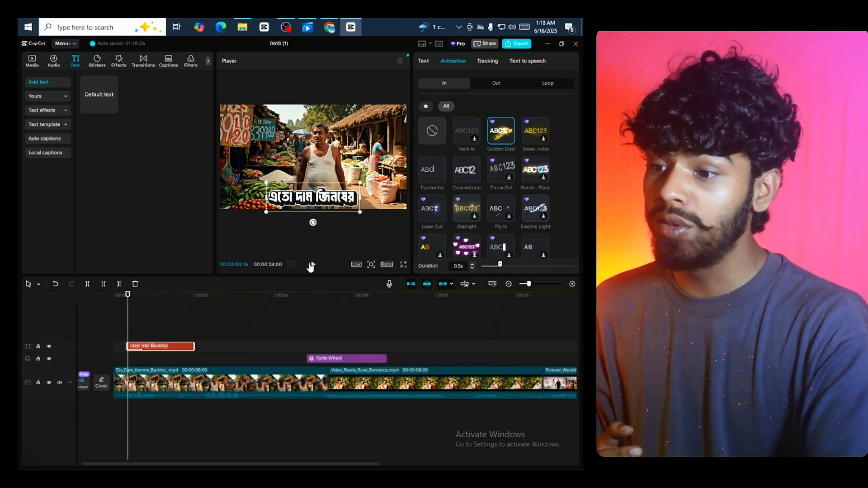
left_click(357, 266)
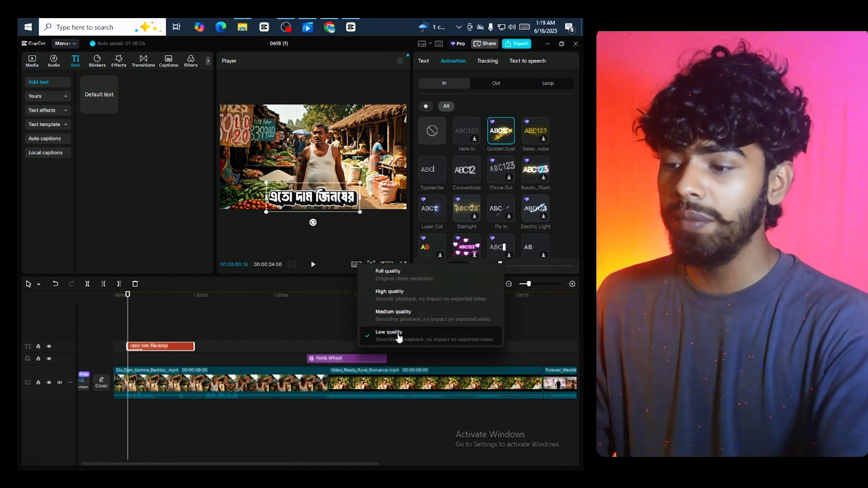
left_click(399, 337)
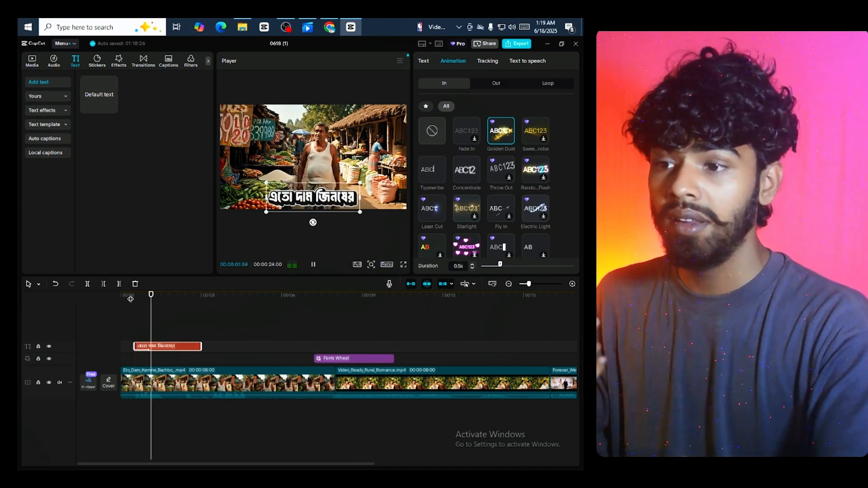
key("space")
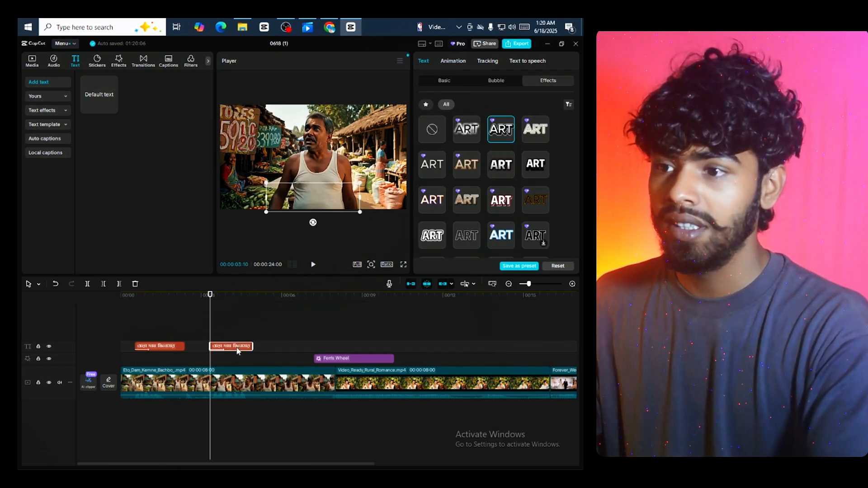
Step: Replace the text of the duplicated second caption with "কেমনে গরিব বাঁচবে"
left_click(450, 82)
left_click_drag(463, 103, 364, 88)
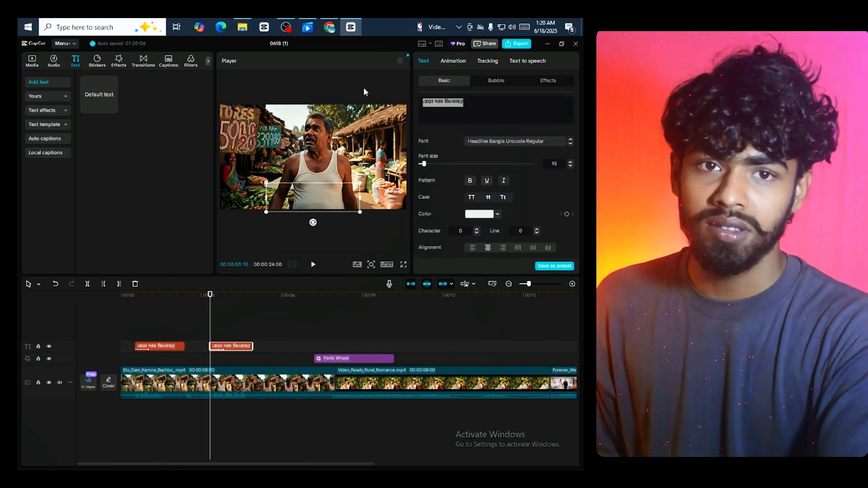
key("BackSpace")
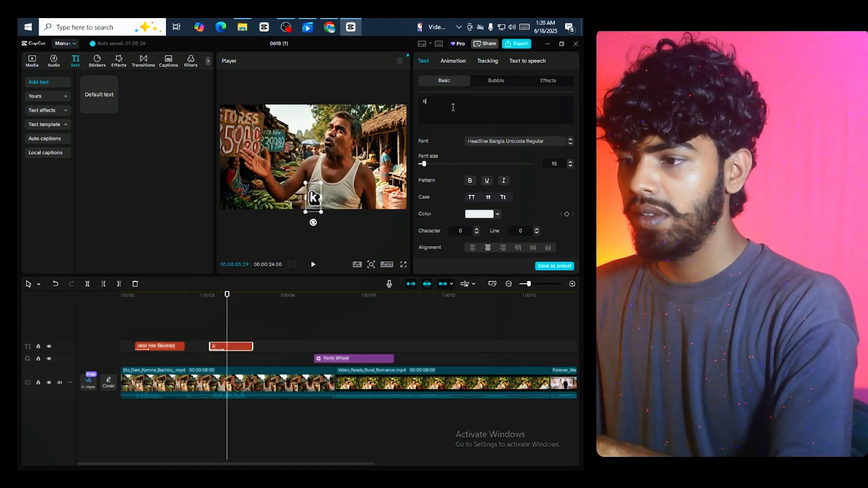
type("ne gorib")
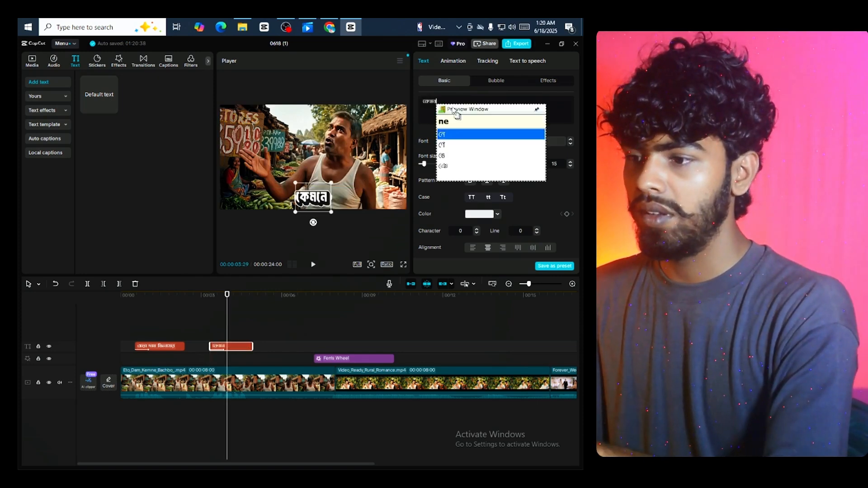
type(" bacbe")
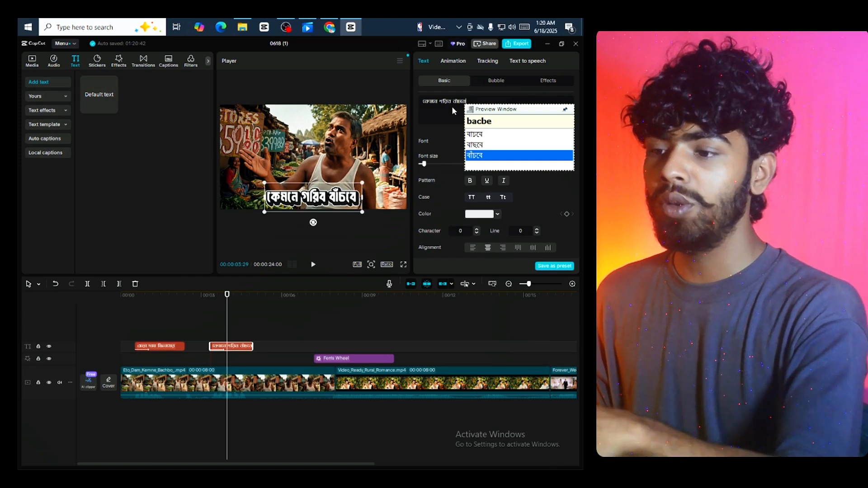
key("Return")
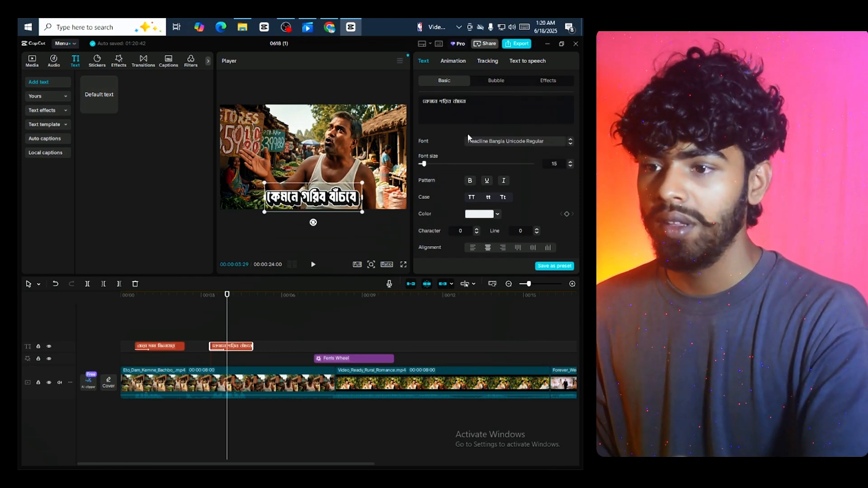
Step: Enlarge the second caption slightly and replace its outlined text effect with a white-to-grey gradient style
left_click(543, 81)
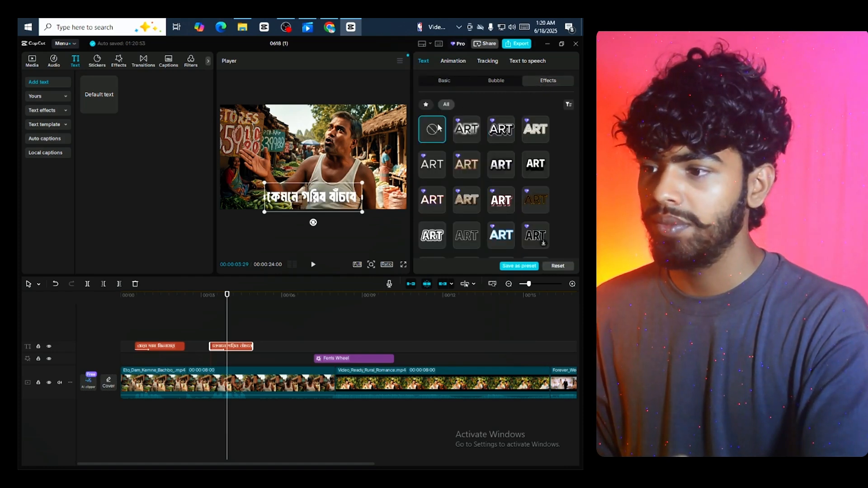
left_click_drag(364, 214, 375, 225)
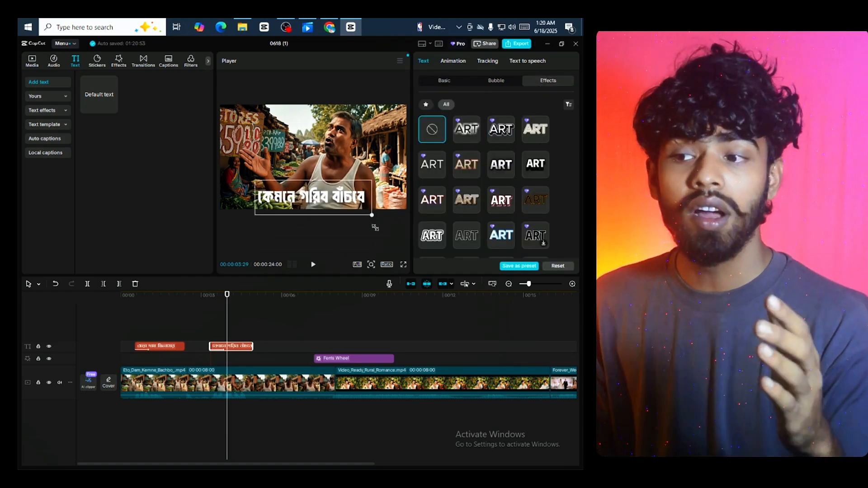
scroll(453, 203, "down", 3)
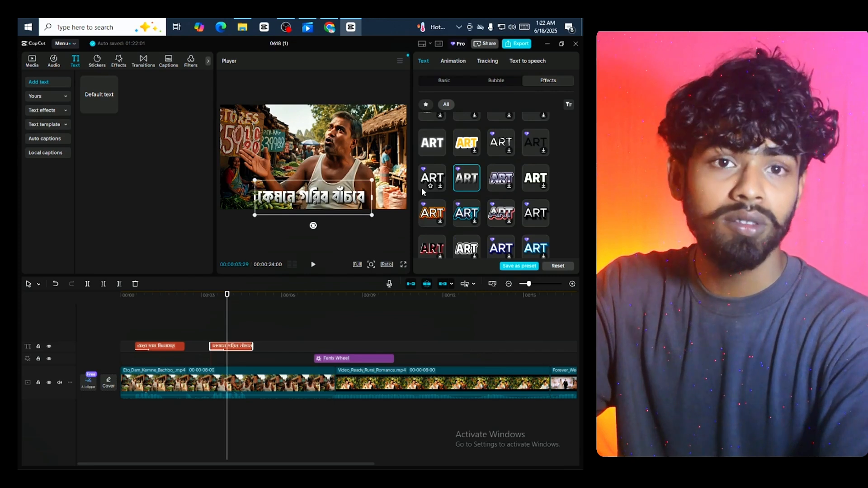
Step: Set the second caption's color to red (FF0707) and check the result in a full-screen preview
left_click(454, 82)
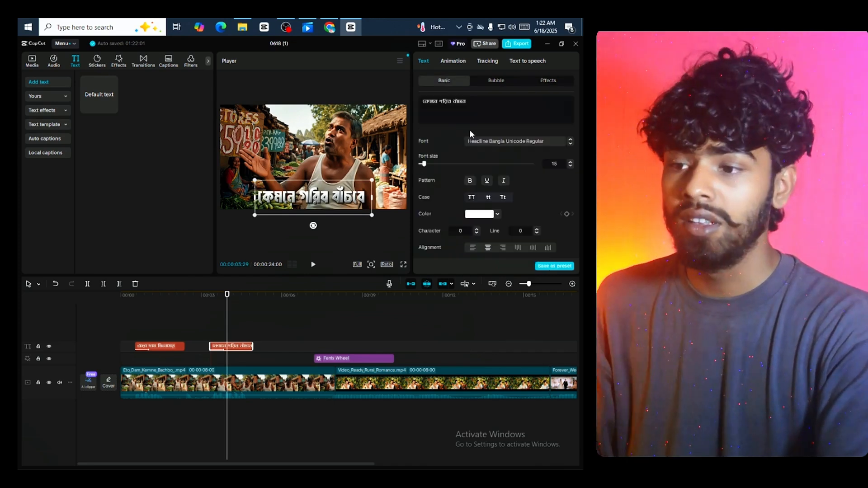
left_click(482, 217)
left_click(542, 225)
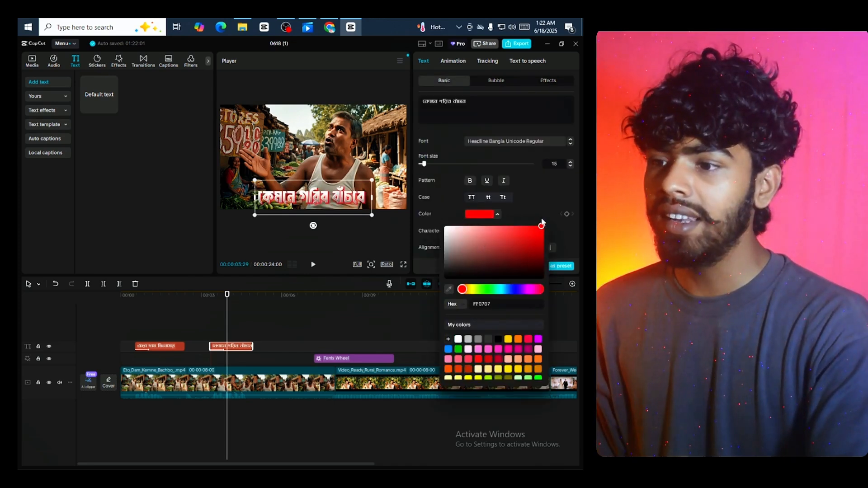
left_click(403, 264)
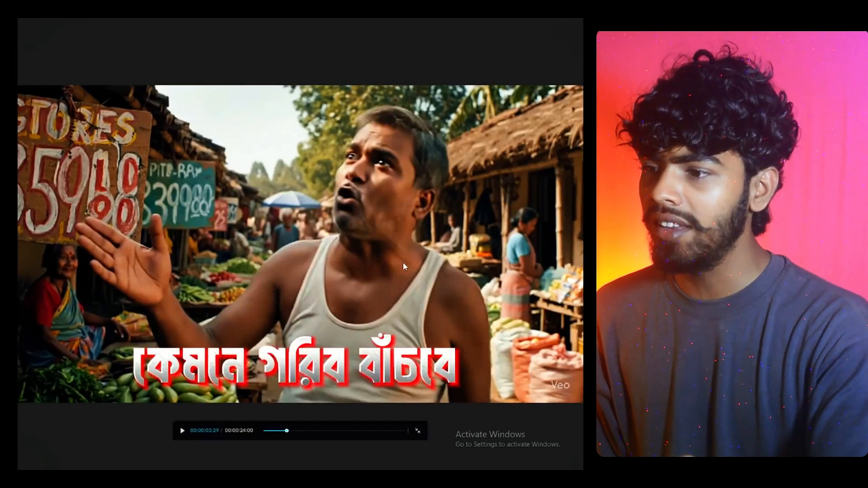
key("Escape")
Step: Turn on Glow for the second caption
scroll(458, 221, "down", 10)
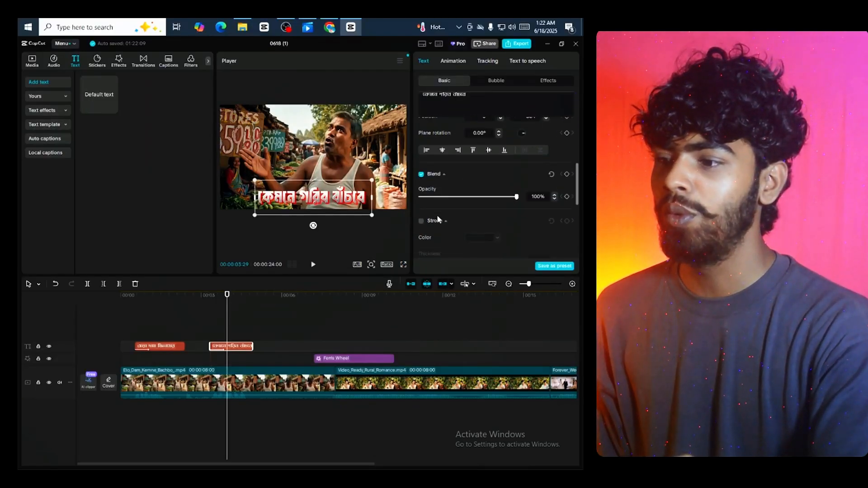
scroll(437, 215, "down", 2)
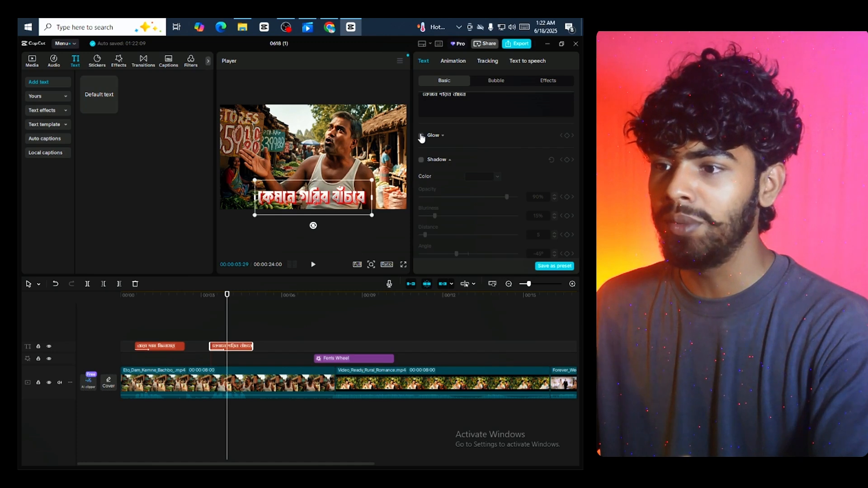
left_click(421, 136)
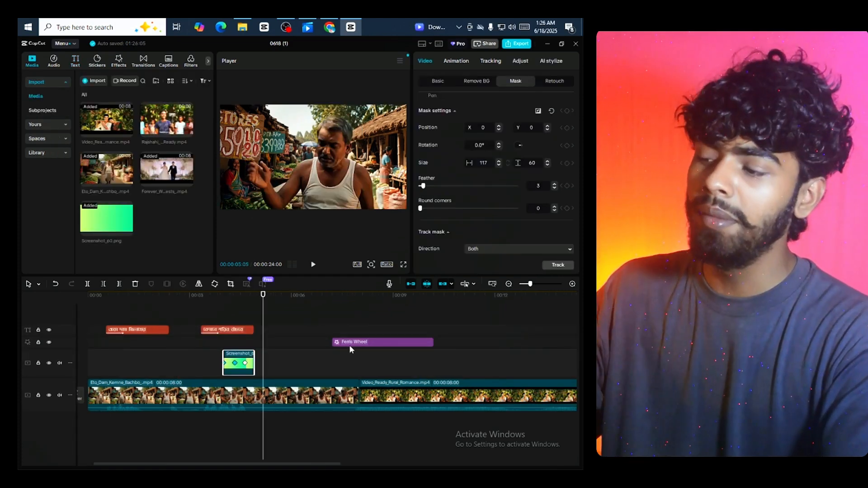
Step: Review the captioned section of the first clip from about 00:00:01:21 onward
scroll(349, 346, "down", 1)
left_click_drag(281, 295, 163, 309)
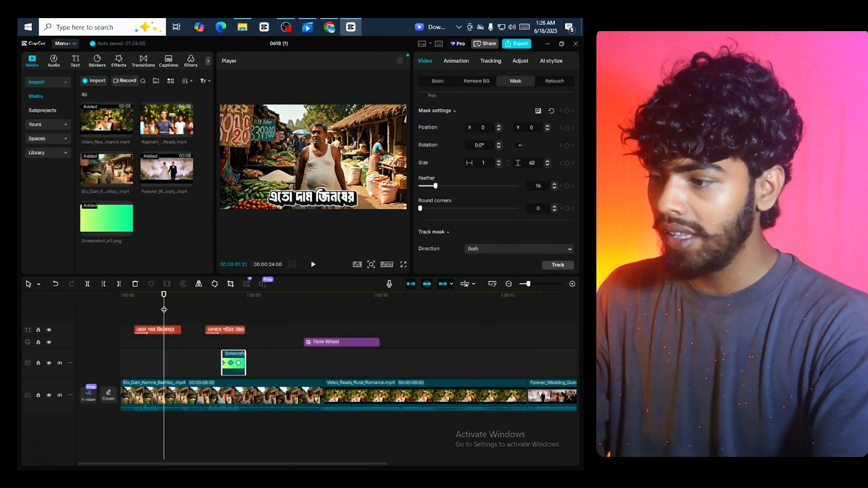
left_click(222, 296)
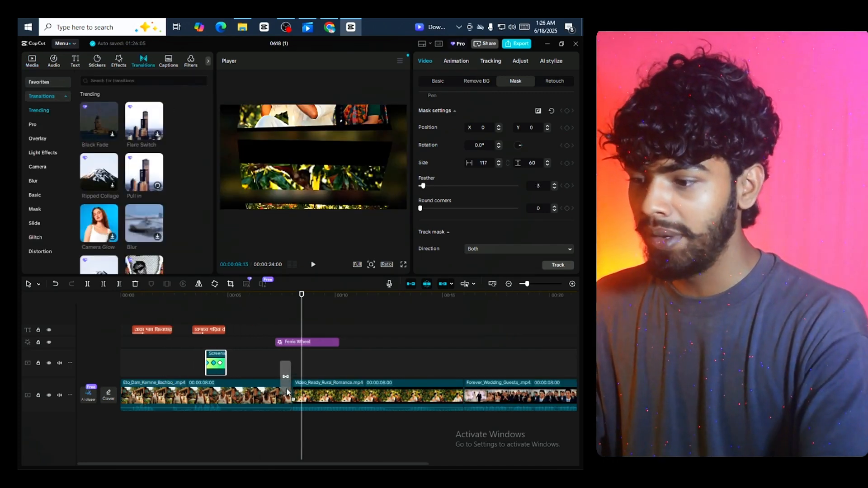
Step: Add trending transitions at the cuts between the first and second clips and between the second and third clips
left_click_drag(286, 390, 290, 391)
left_click_drag(90, 171, 190, 410)
Step: Select all three main video clips, turn on Normalize loudness for them and try to turn on Enhance voice
left_click(359, 284)
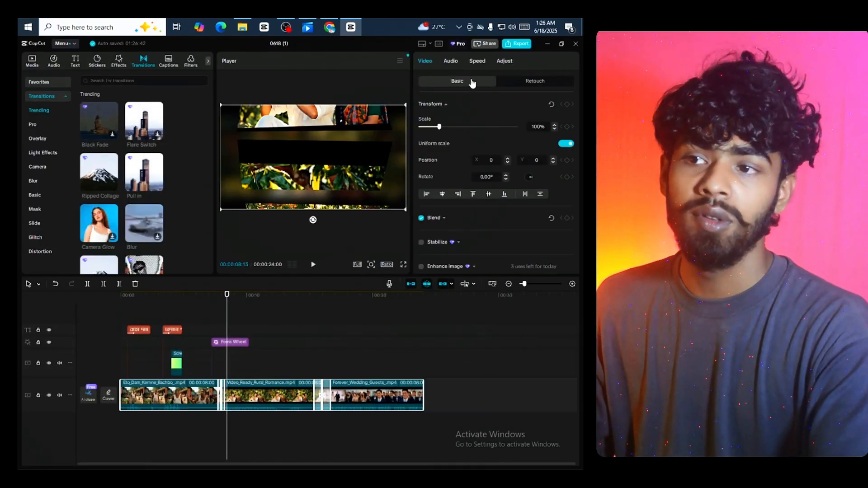
left_click(450, 61)
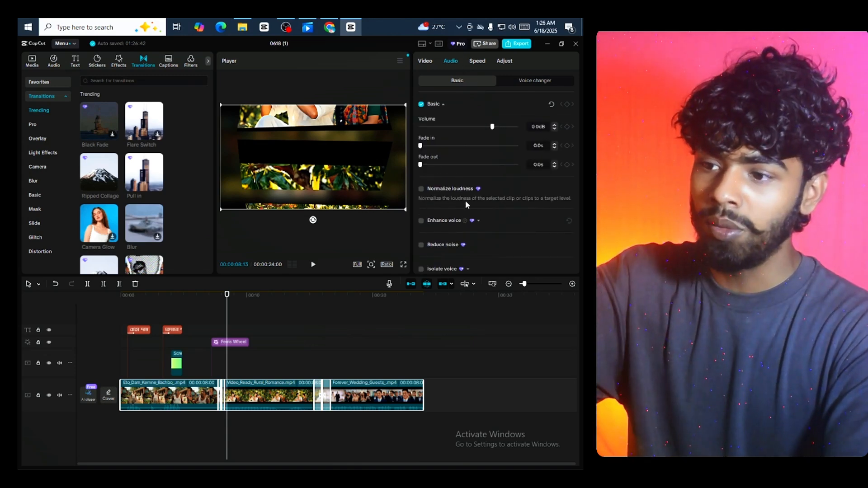
scroll(468, 201, "down", 1)
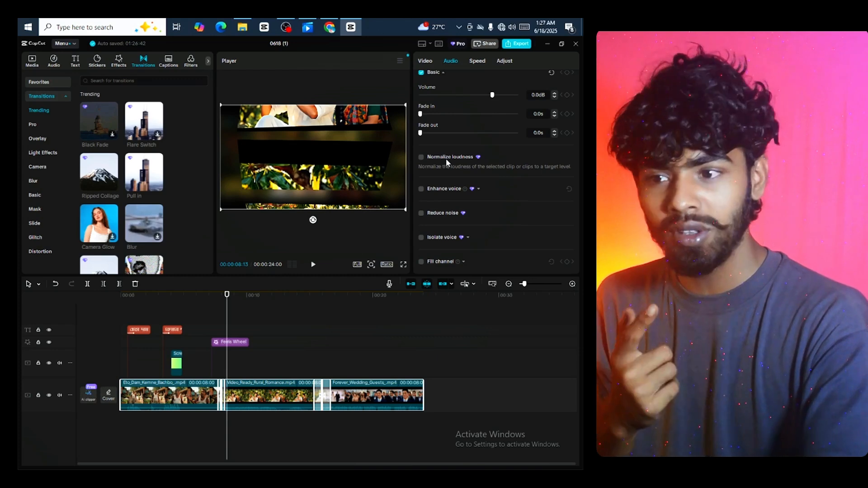
left_click(422, 157)
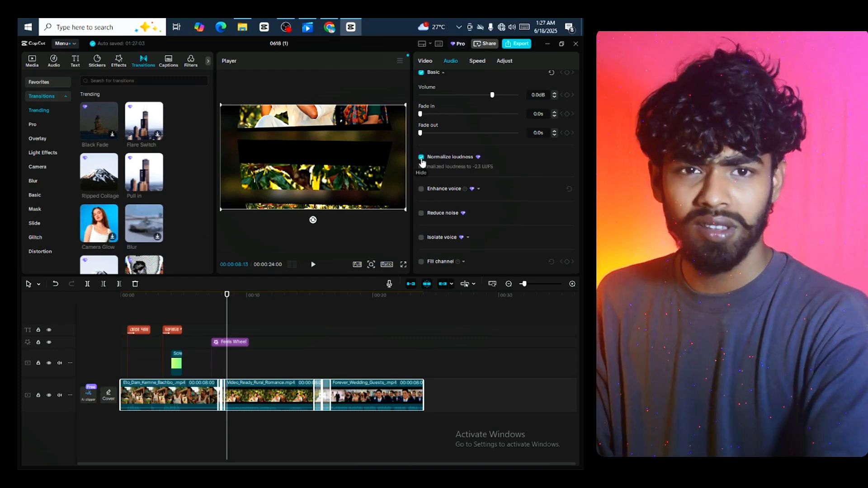
left_click(421, 189)
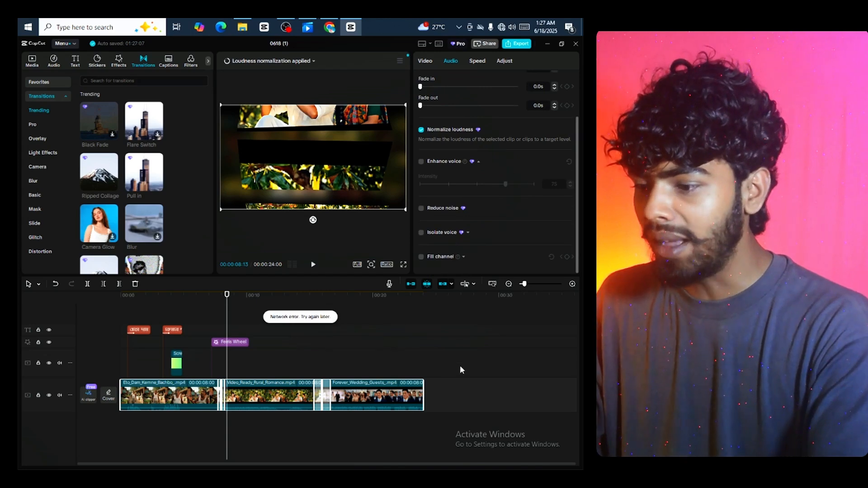
Step: Extract the audio from the second main video clip onto its own audio track
right_click(369, 403)
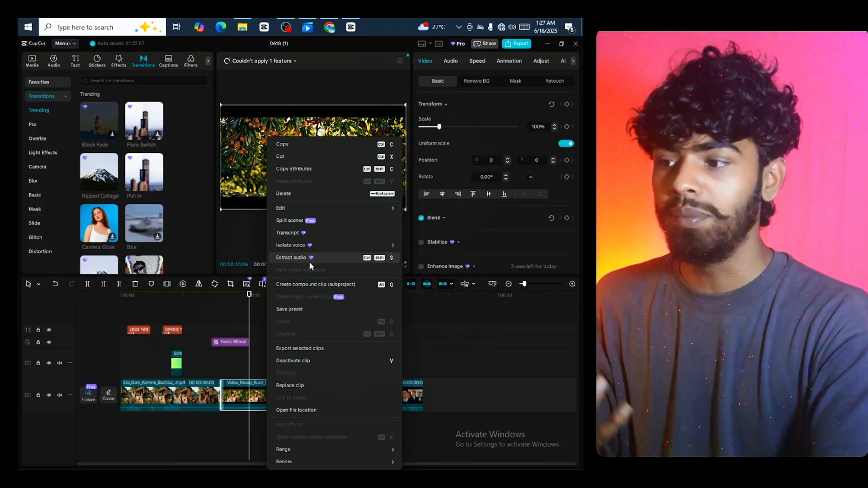
left_click(309, 262)
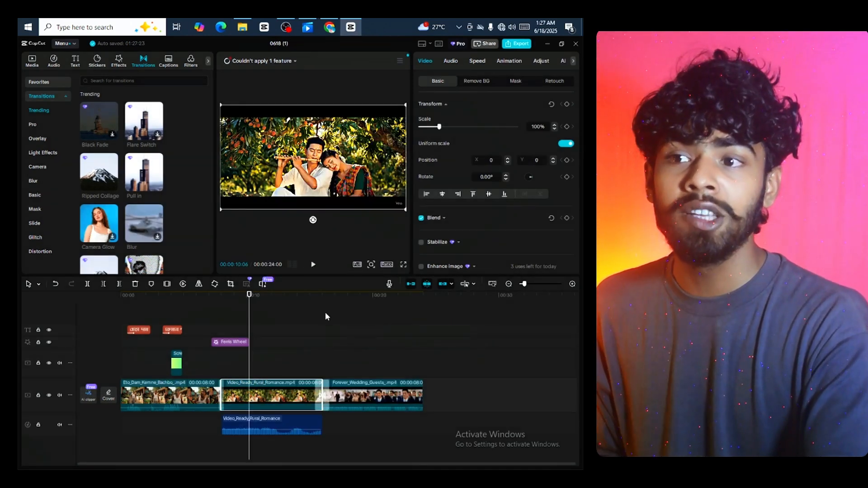
Step: Start an export to review the list of Pro features used in the project, and return to editing
left_click(511, 44)
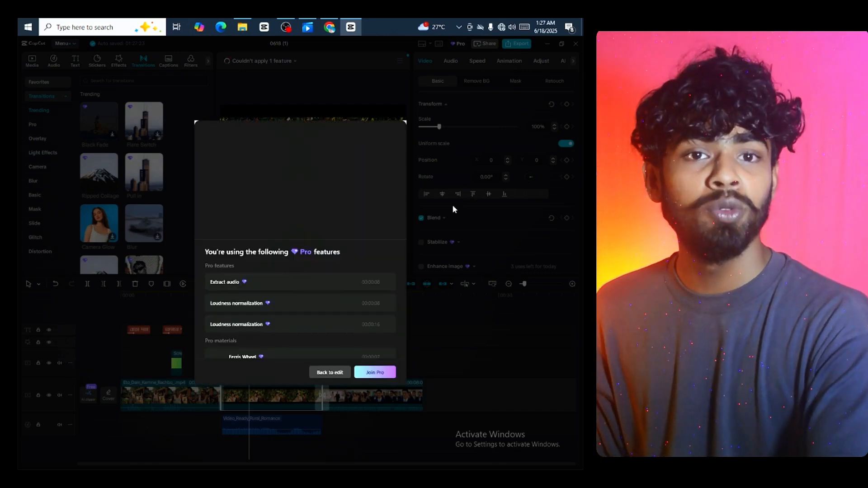
scroll(308, 308, "down", 5)
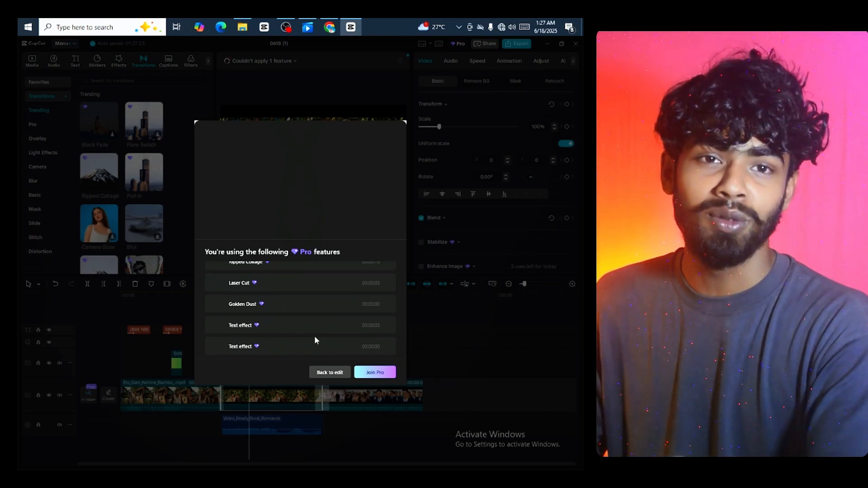
left_click(324, 369)
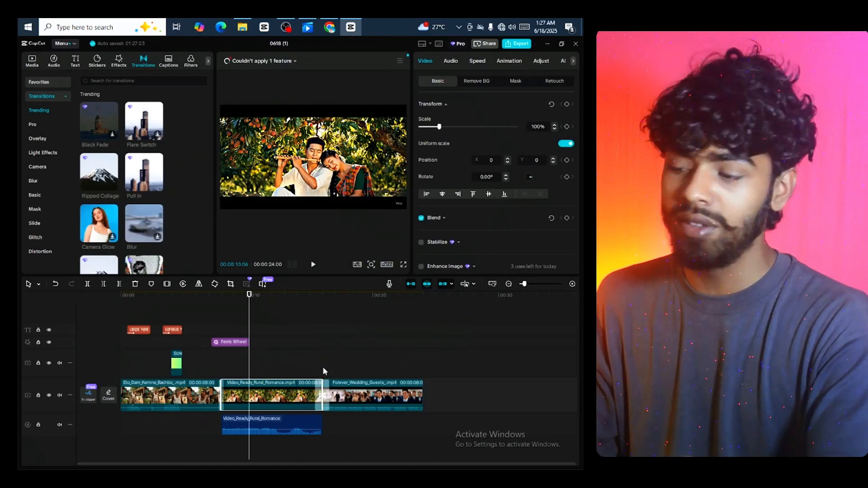
Step: Select everything on the timeline and combine it into one compound clip
key("ctrl+a")
right_click(368, 400)
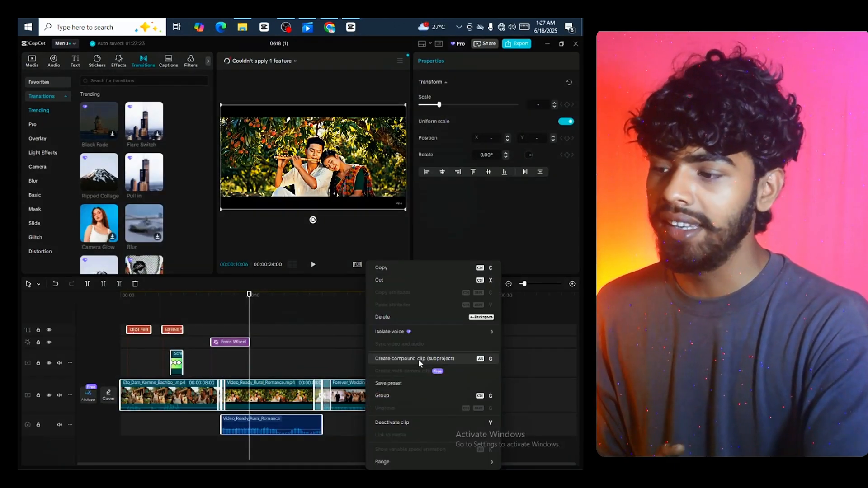
left_click(419, 359)
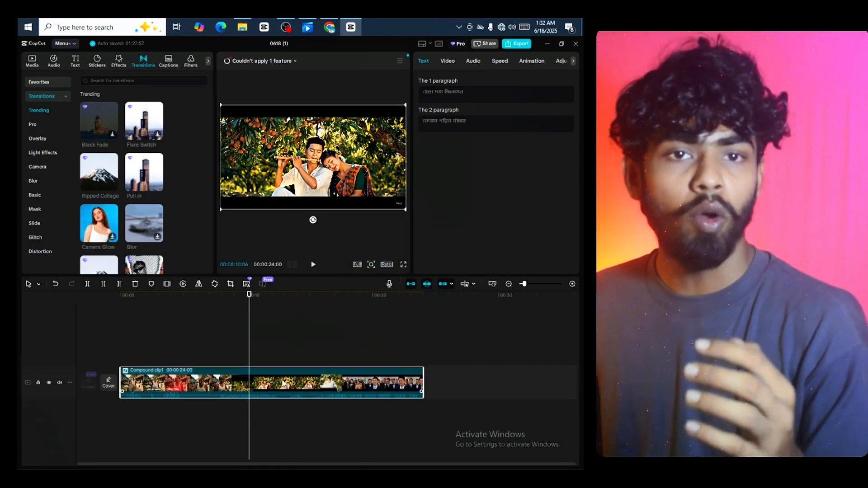
Step: Render the whole timeline and pre-process the compound clip
right_click(366, 384)
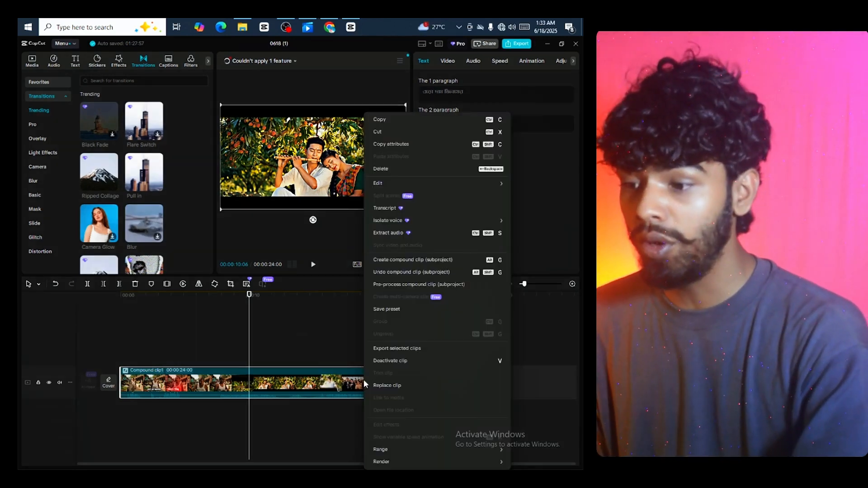
mouse_move(383, 463)
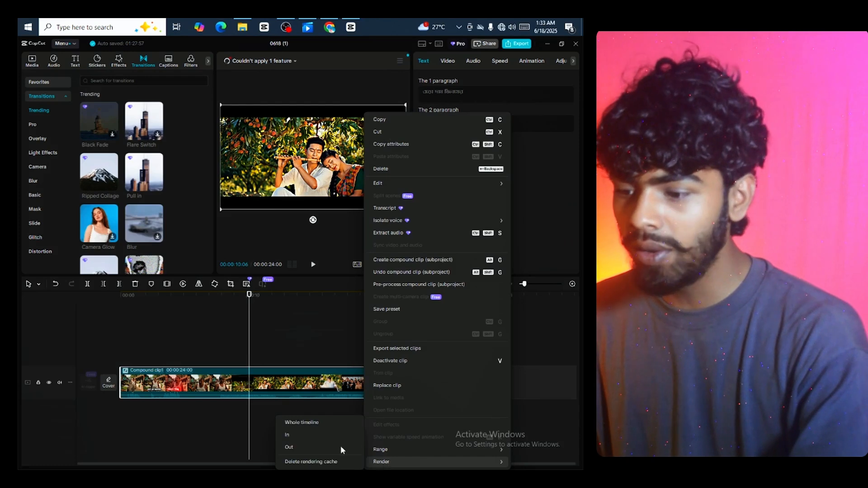
left_click(318, 427)
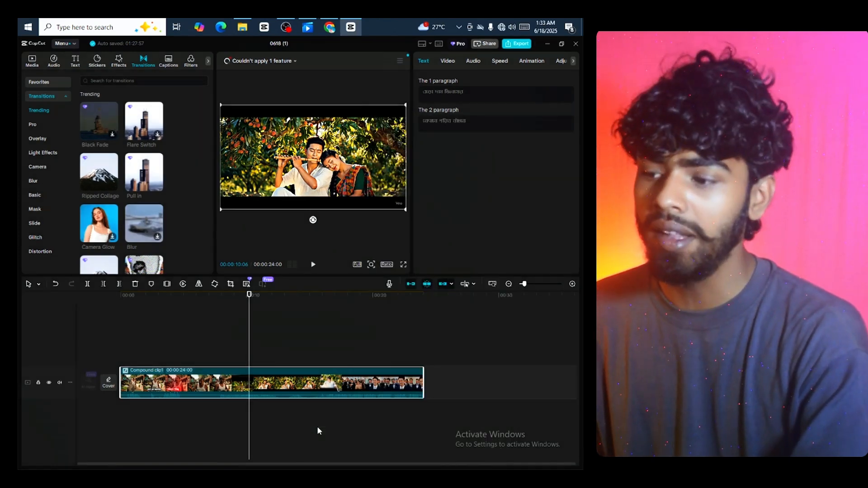
right_click(274, 373)
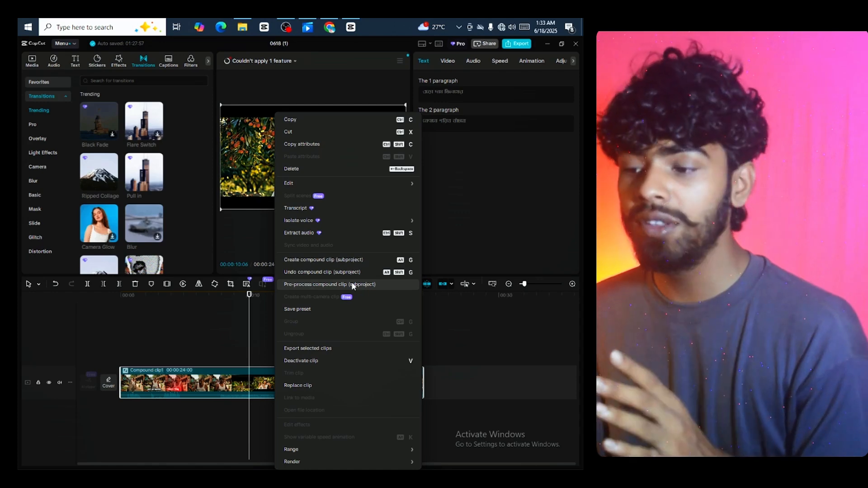
left_click(353, 284)
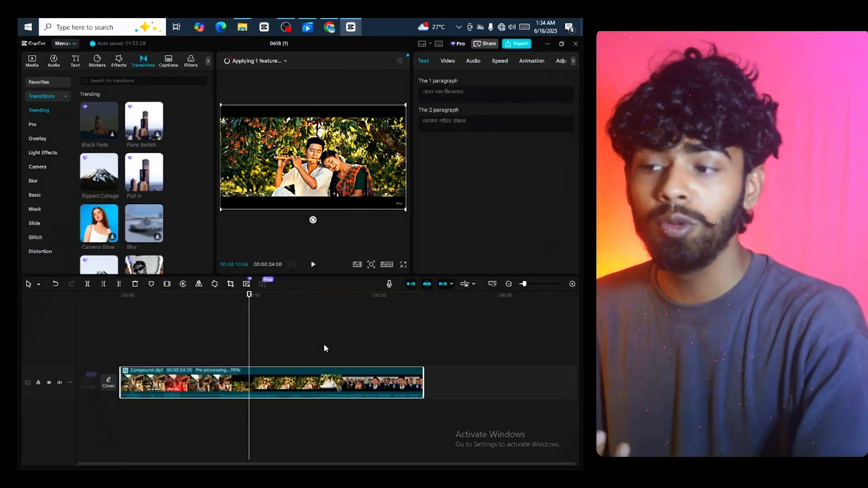
key("alt+g")
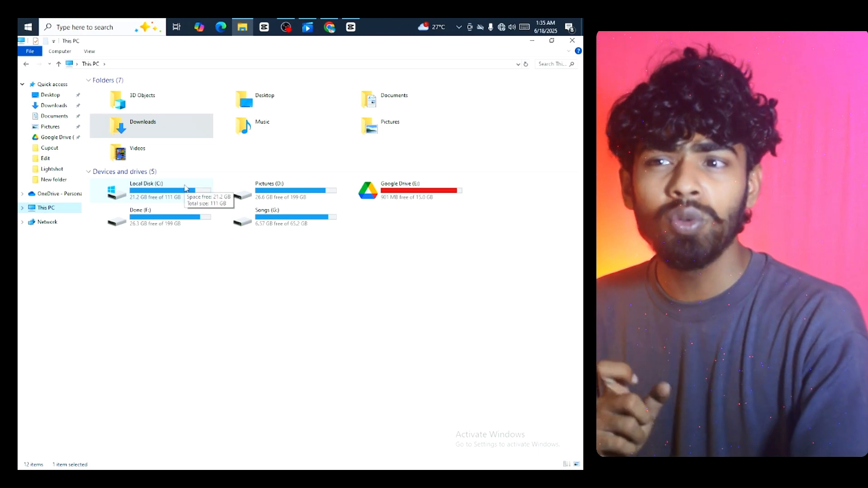
Step: In File Explorer, open the user's profile folder inside Users on Local Disk (C:)
left_click(569, 53)
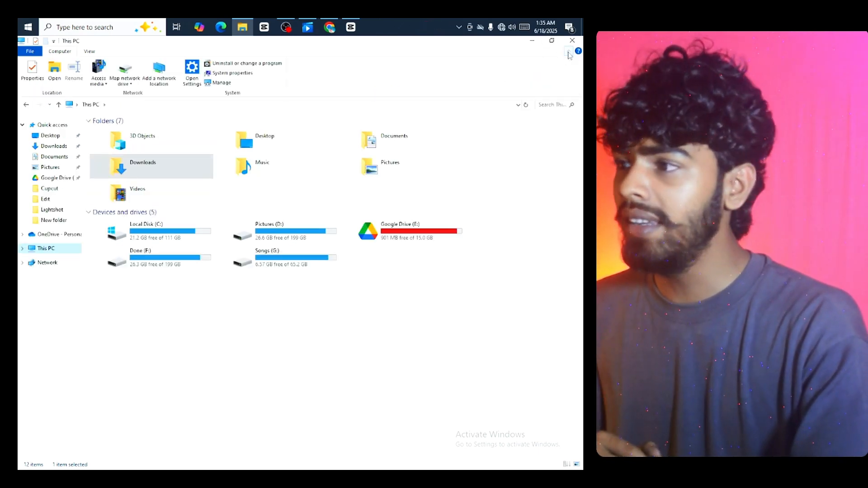
left_click(96, 54)
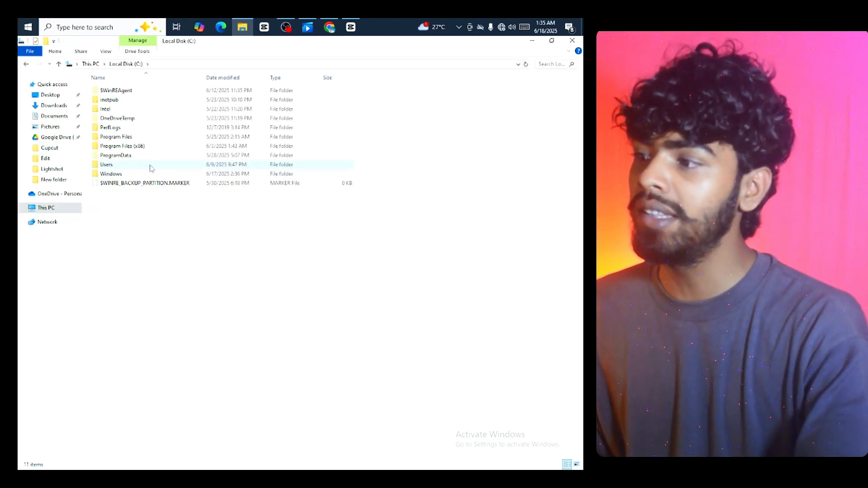
double_click(152, 167)
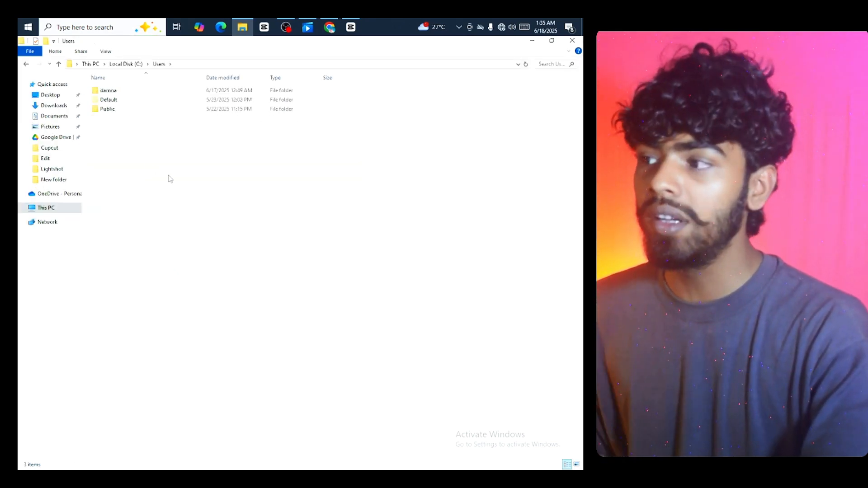
double_click(132, 96)
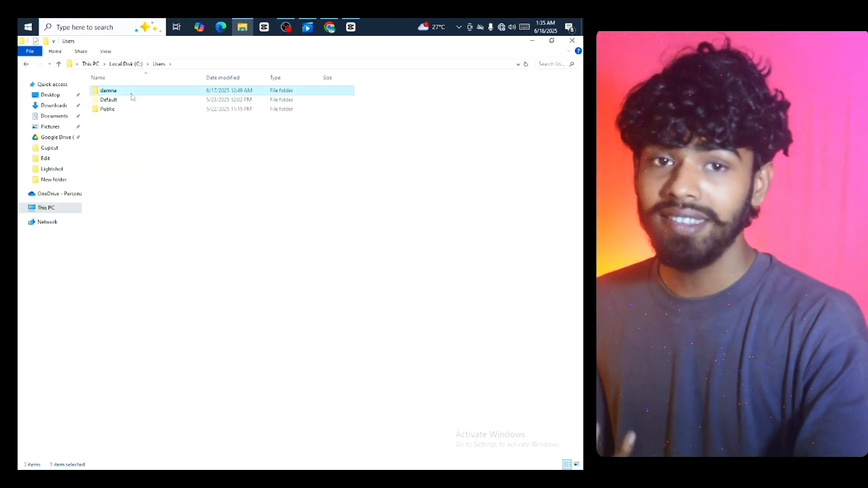
left_click(59, 64)
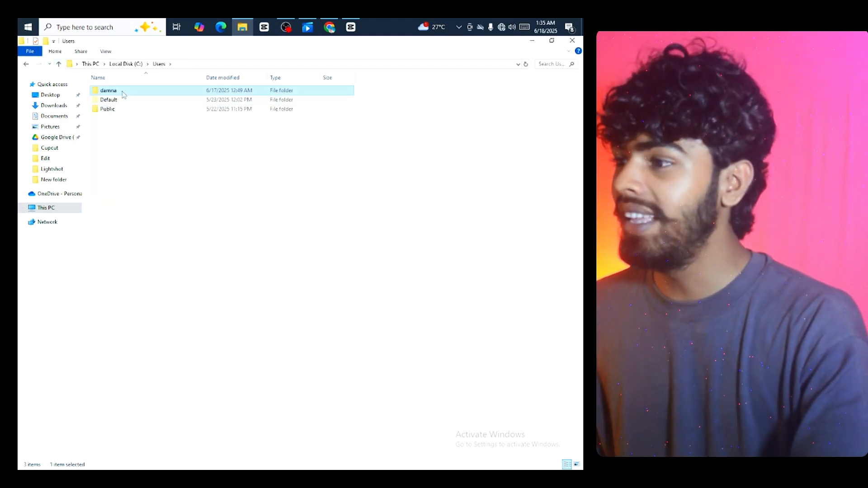
double_click(124, 95)
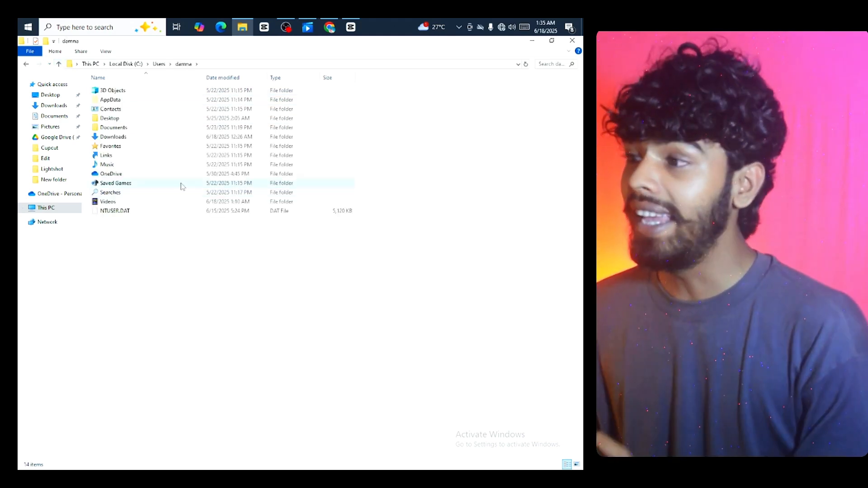
Step: Open the CapCut folder under AppData > Local in the user's profile
left_click(130, 100)
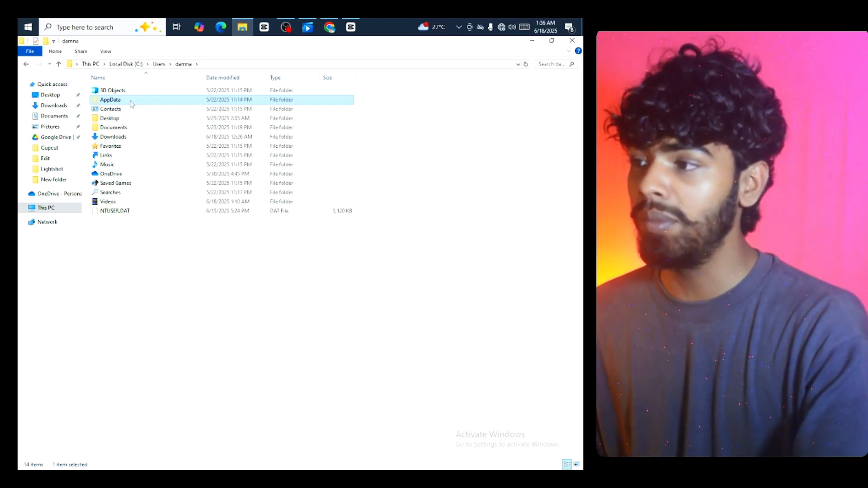
double_click(131, 101)
double_click(149, 92)
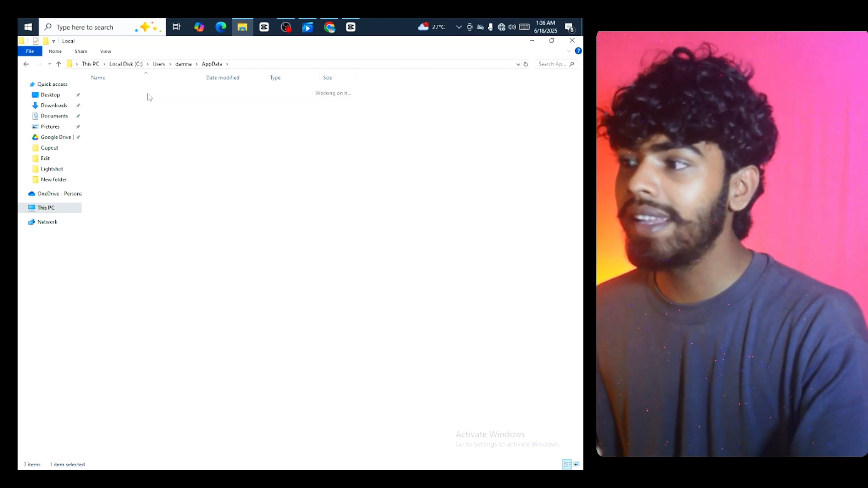
double_click(130, 120)
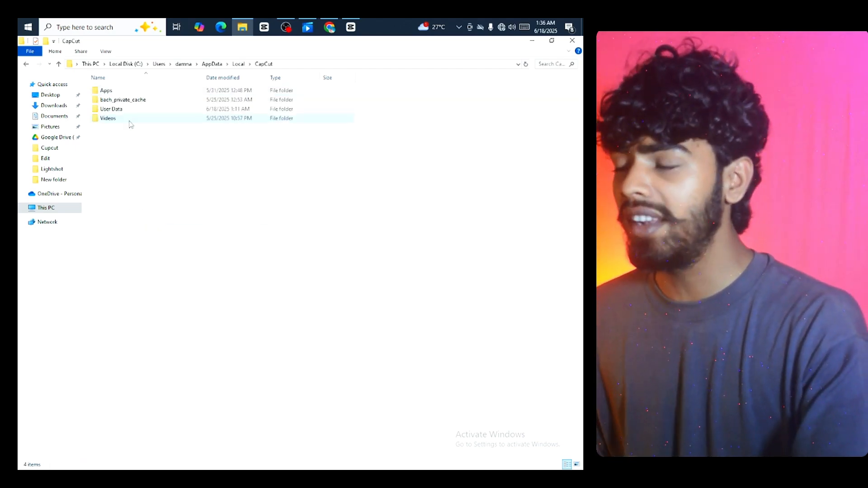
Step: Open the com.lveditor.draft folder under User Data > Projects
double_click(134, 109)
left_click(137, 110)
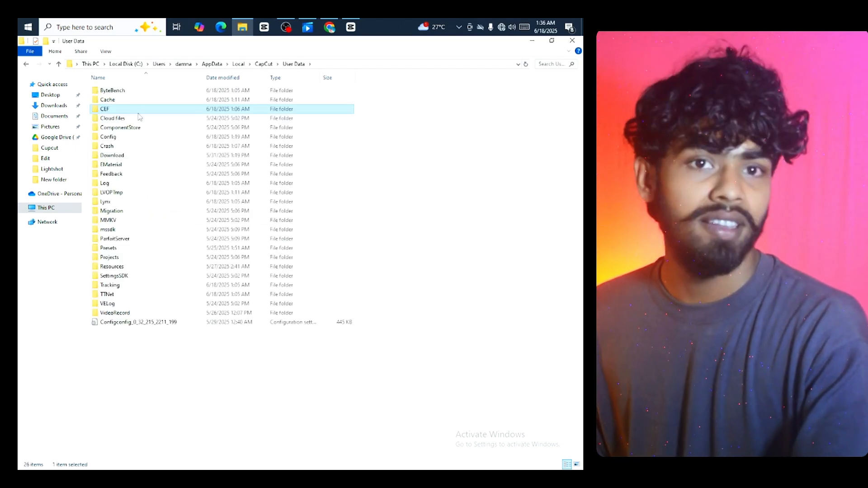
left_click(159, 286)
double_click(137, 260)
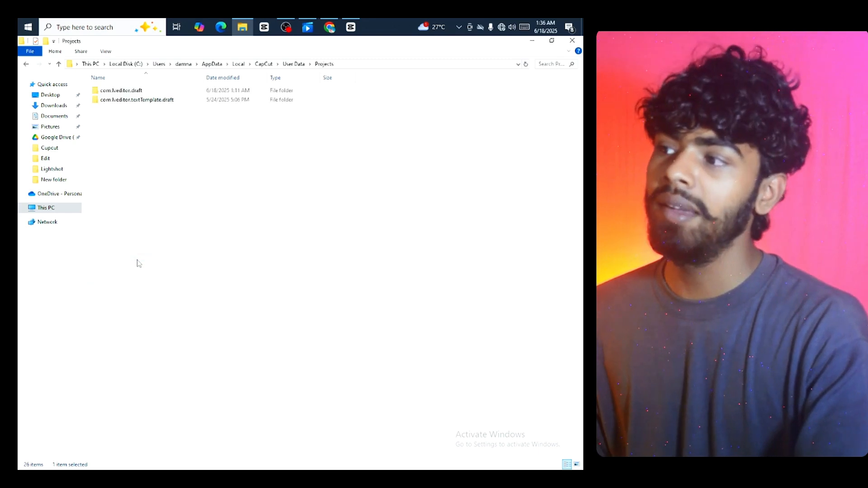
left_click(125, 93)
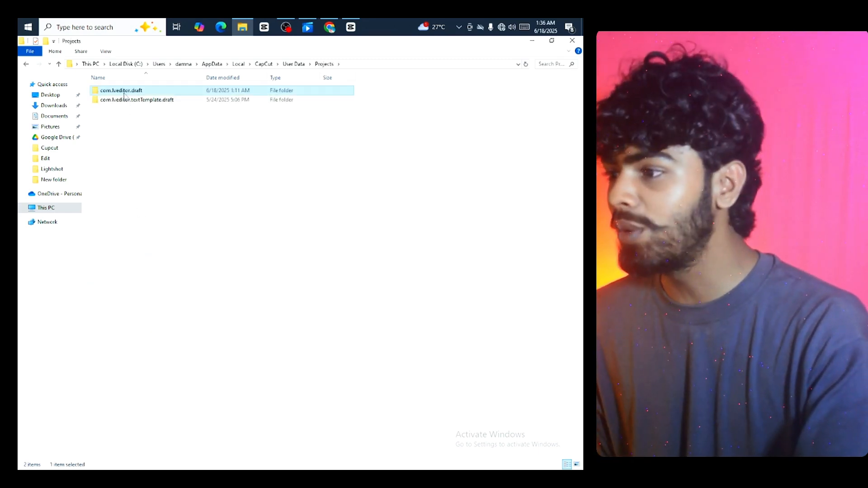
double_click(125, 92)
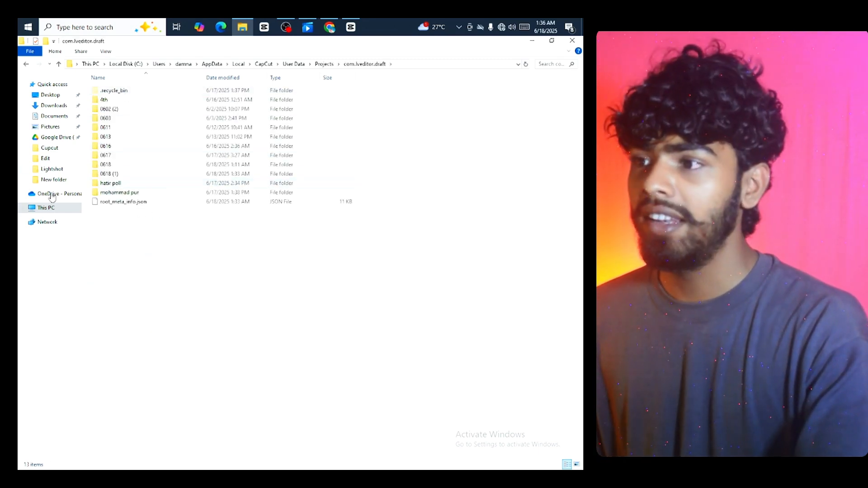
Step: Open the combination folder inside Resources of the 0618 (1) project folder
left_click(108, 173)
key("alt+Tab")
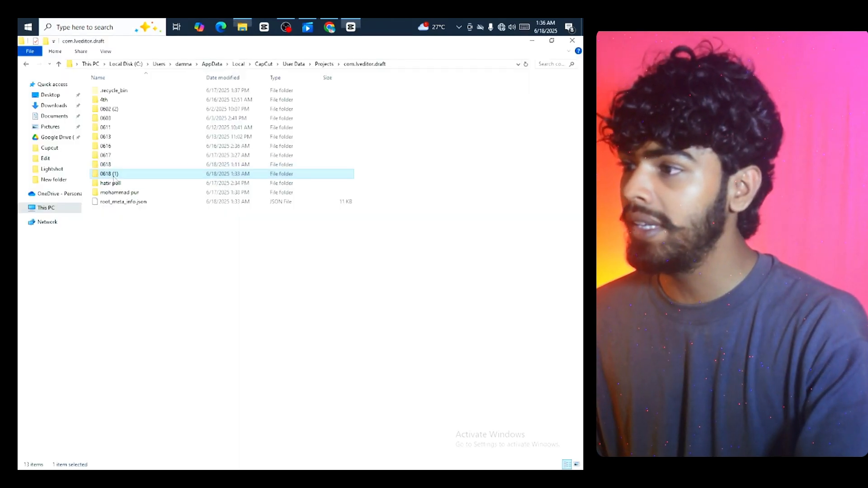
double_click(113, 177)
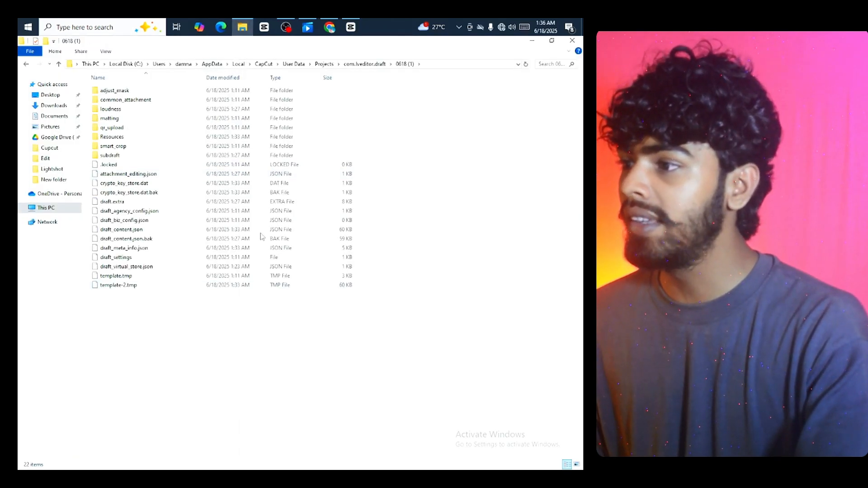
double_click(139, 137)
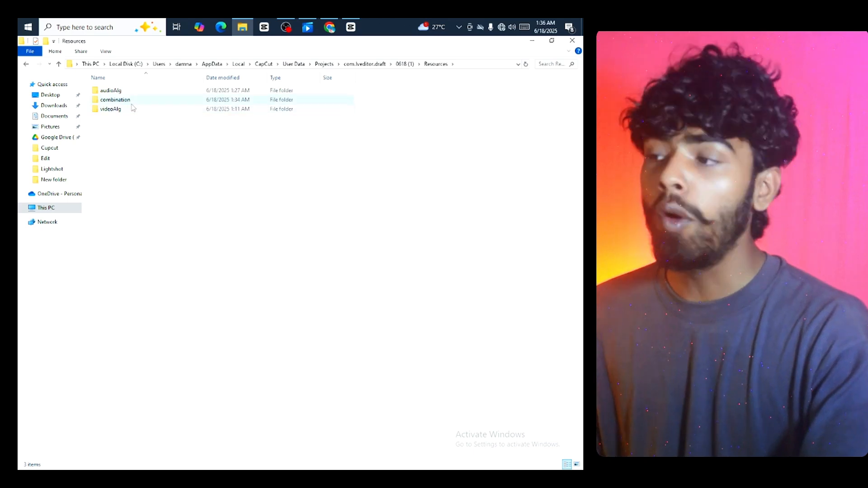
double_click(132, 103)
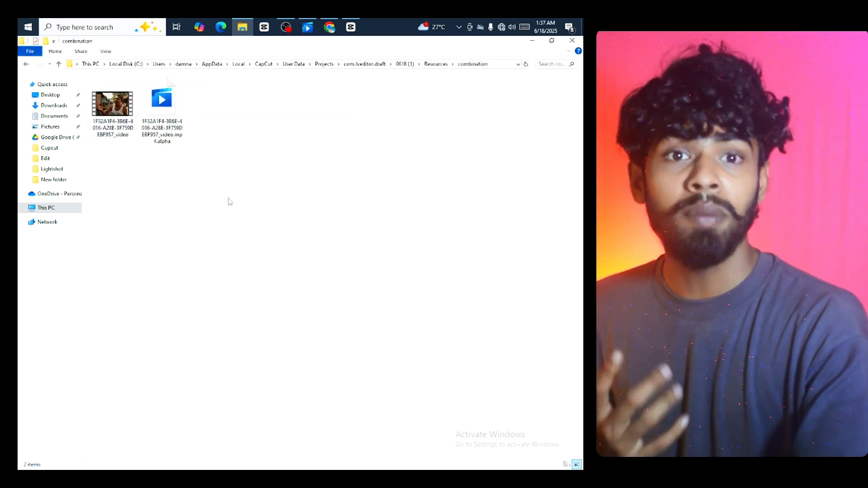
Step: Replace the compound clip on the CapCut timeline with the pre-processed MP4 video from the combination folder, using the original video effect
left_click(120, 124)
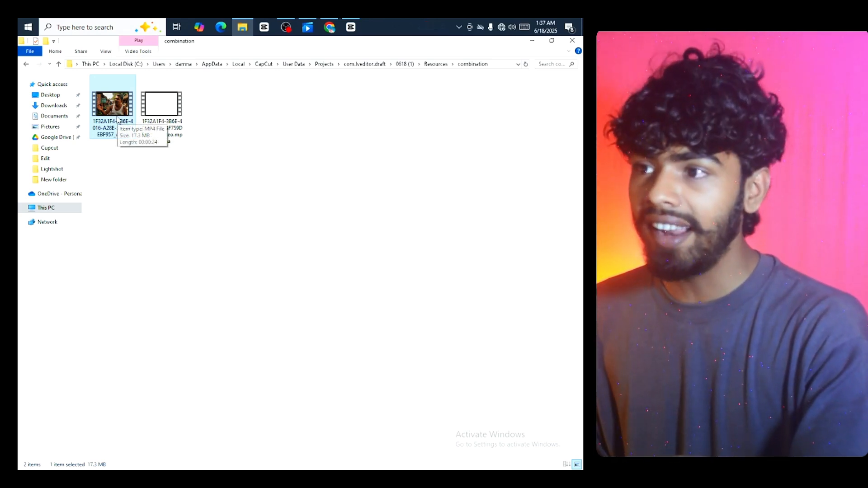
left_click_drag(119, 122, 238, 381)
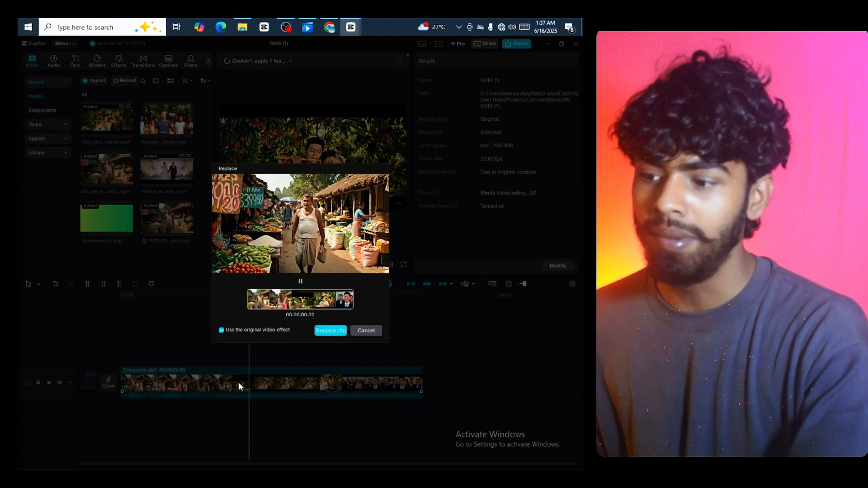
left_click(332, 331)
Step: Play the replaced clip from the start of the timeline to check its opening second
left_click(117, 302)
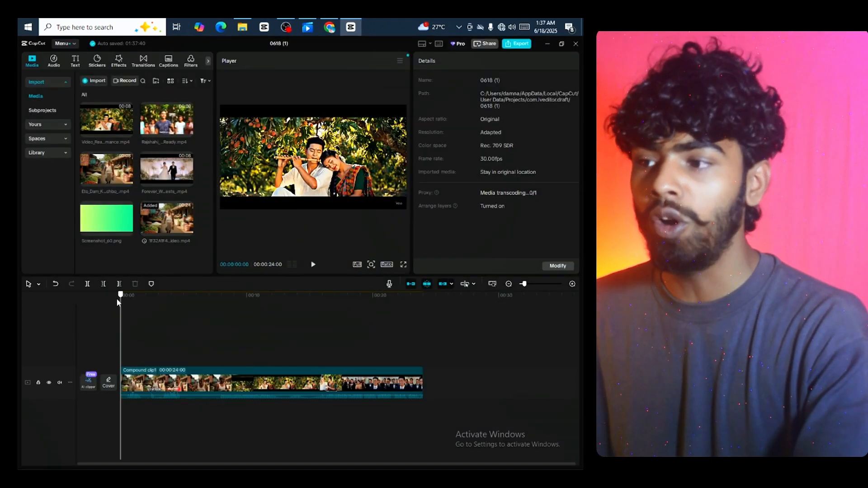
key("space")
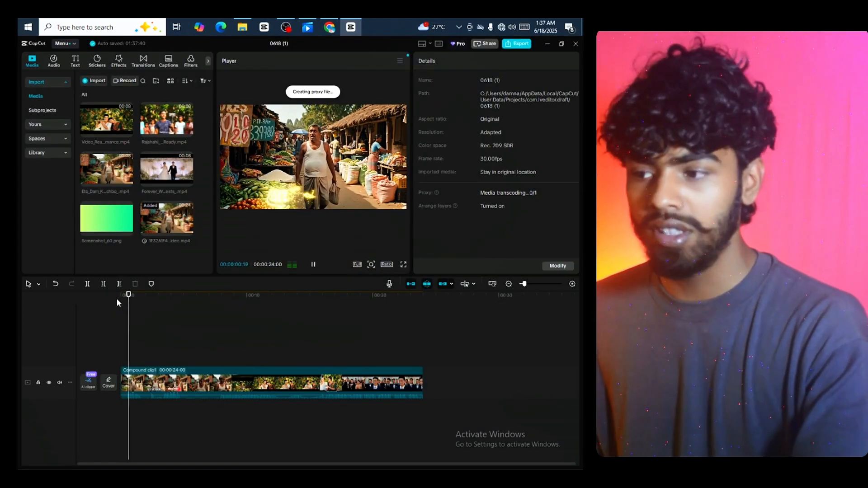
key("space")
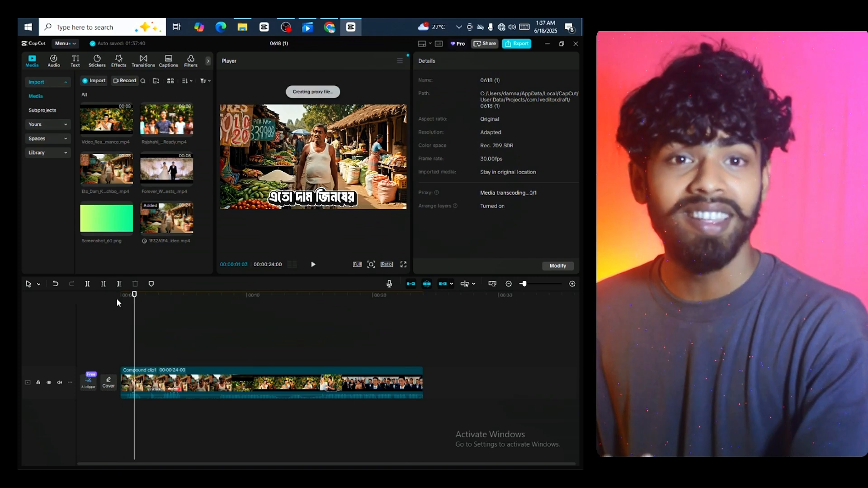
Step: Open the export settings for the 0618 (1) project
left_click(513, 45)
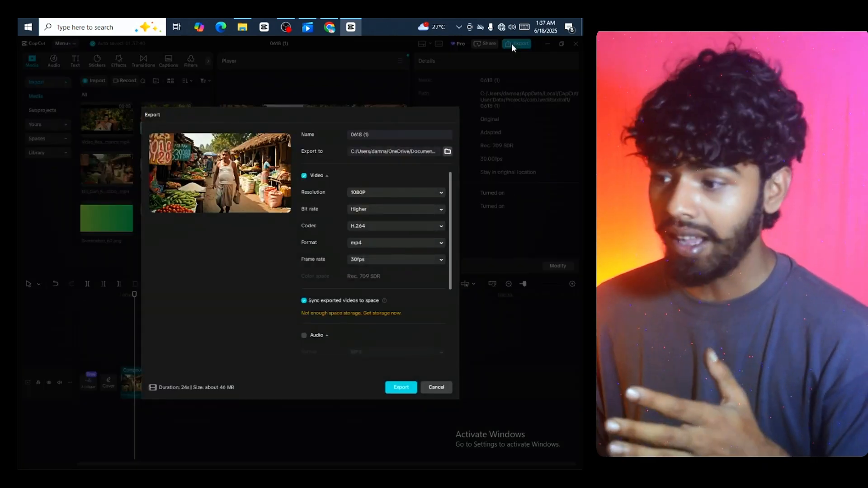